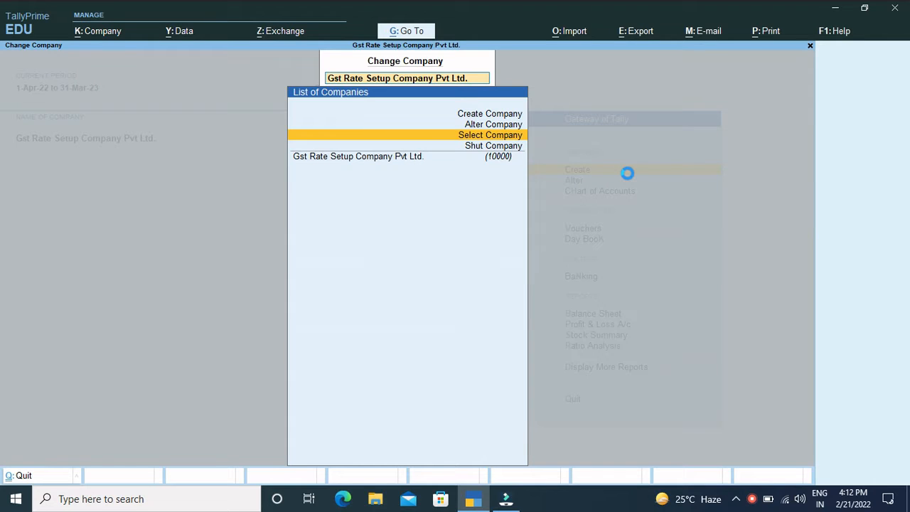
# Step: Load the company Akash Association Pvt. Ltd. from the list of companies
pyautogui.press('Return')
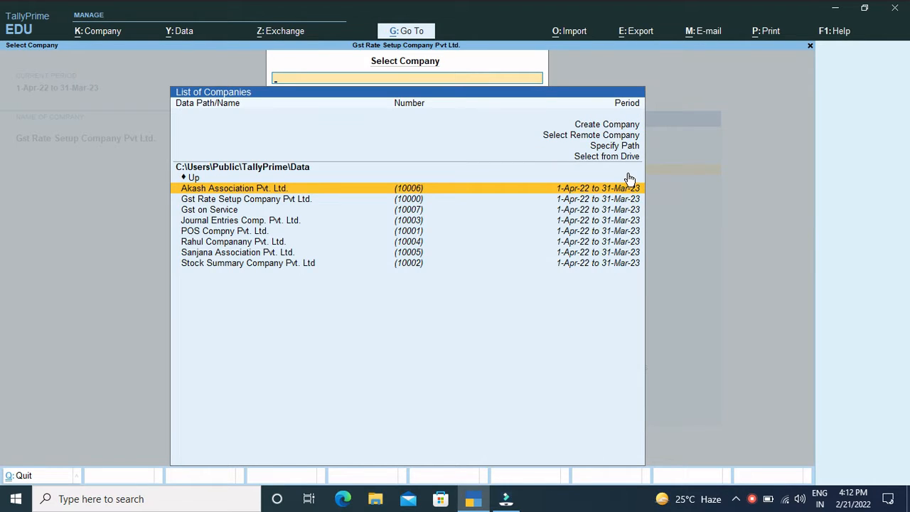
pyautogui.press('Down')
pyautogui.press('Up')
pyautogui.press('Return')
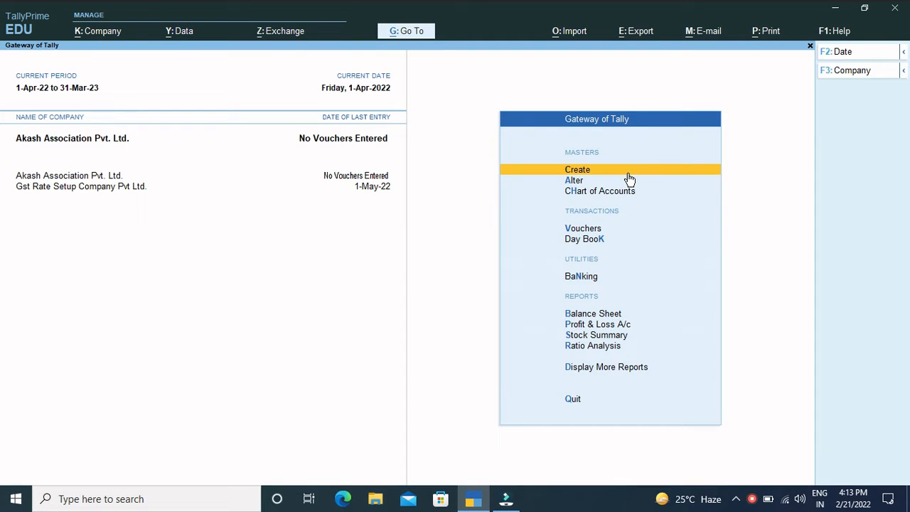
# Step: Open accounting voucher creation and switch the voucher type to Journal
pyautogui.press('Down')
pyautogui.press('Down')
pyautogui.press('Down')
pyautogui.press('Down')
pyautogui.press('Down')
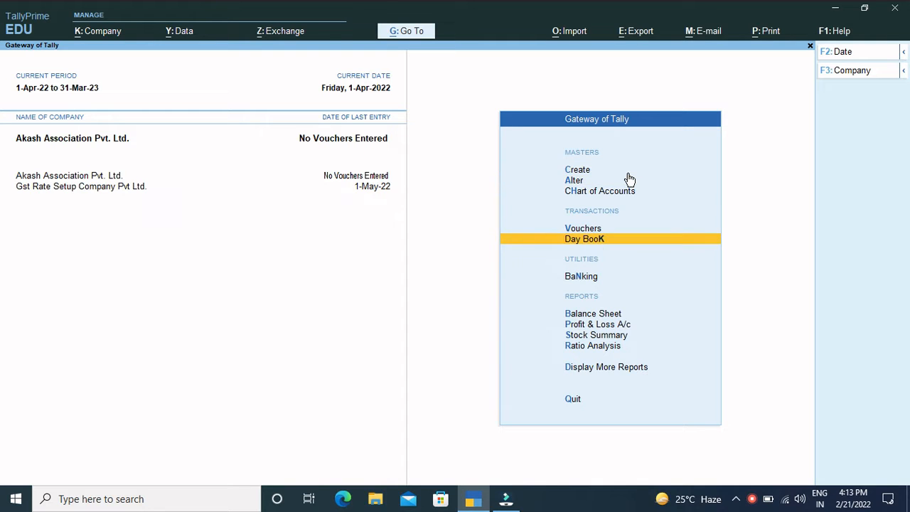
pyautogui.press('Up')
pyautogui.press('Up')
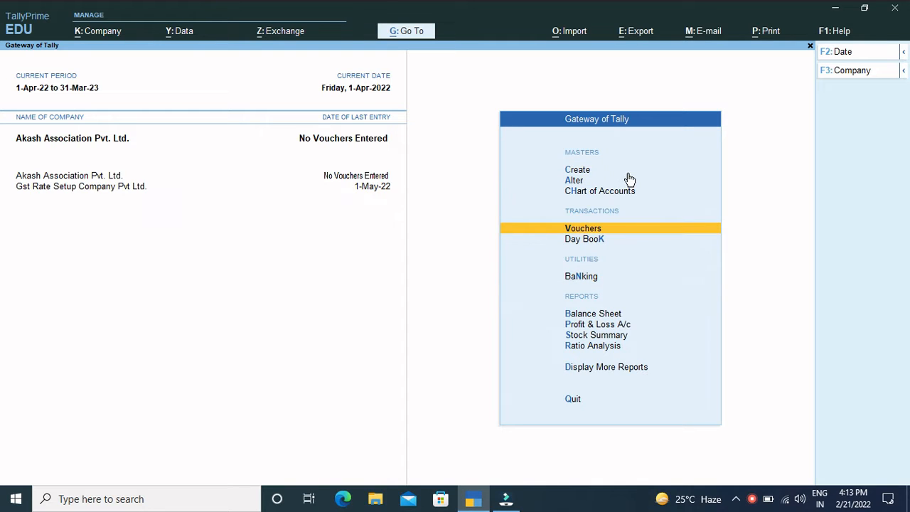
pyautogui.press('Return')
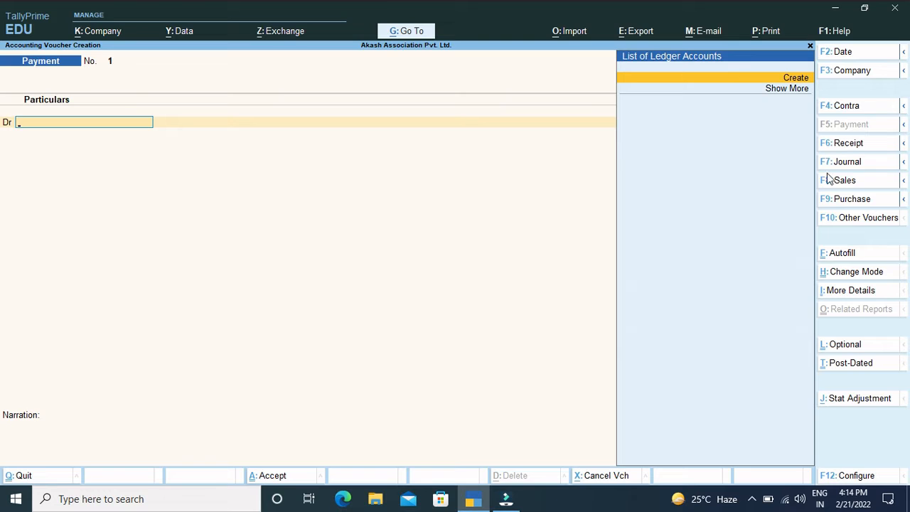
pyautogui.click(849, 163)
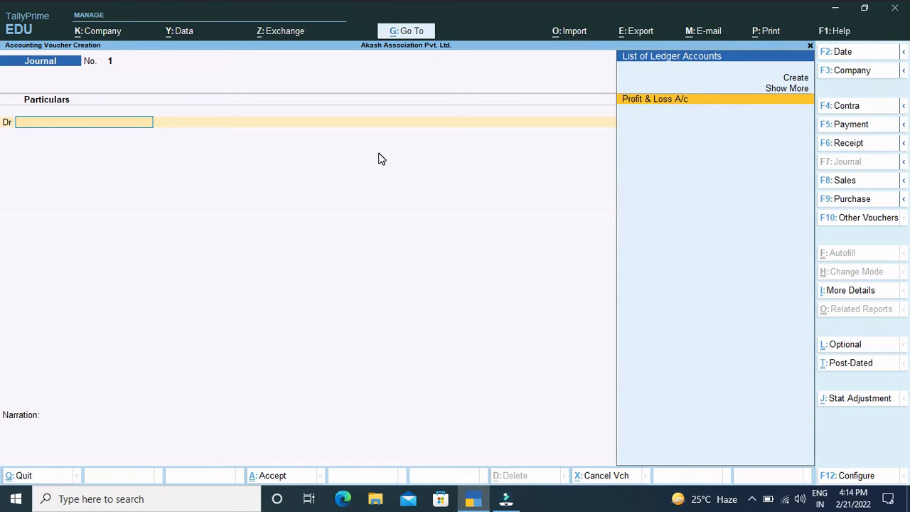
# Step: Start a new ledger from the journal's debit line and name it Cash, leaving the alias blank
pyautogui.press('alt')
pyautogui.hotkey('alt', 'c')
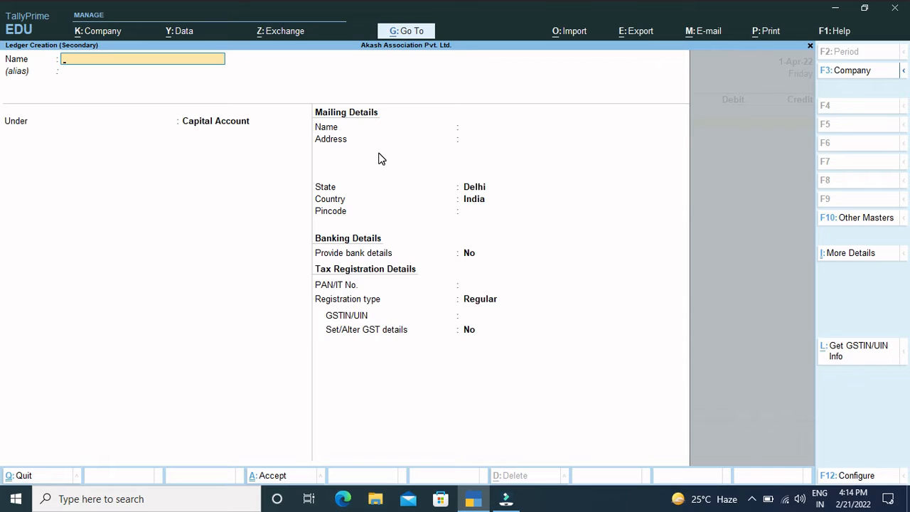
pyautogui.write('Cash')
pyautogui.press('Return')
pyautogui.press('Return')
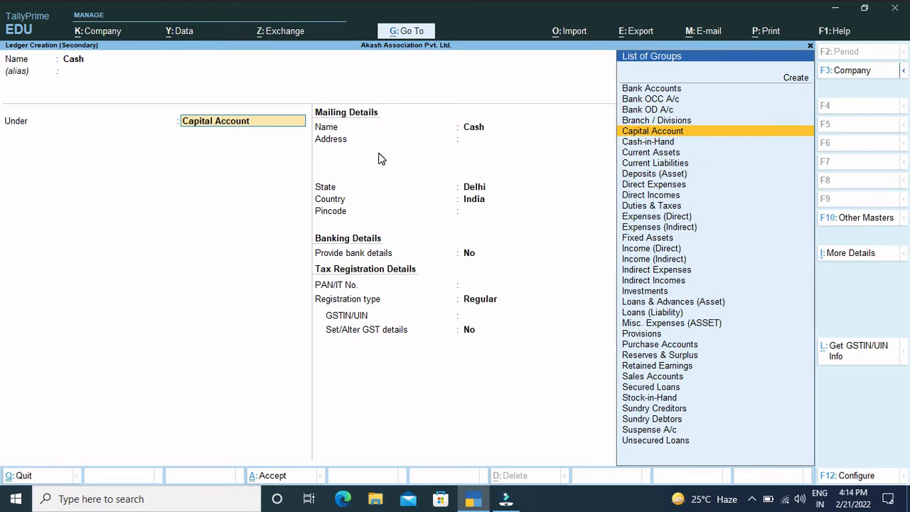
# Step: Place the Cash ledger under the Cash-in-Hand group and save it
pyautogui.write('Sa')
pyautogui.press('BackSpace')
pyautogui.press('BackSpace')
pyautogui.write('C')
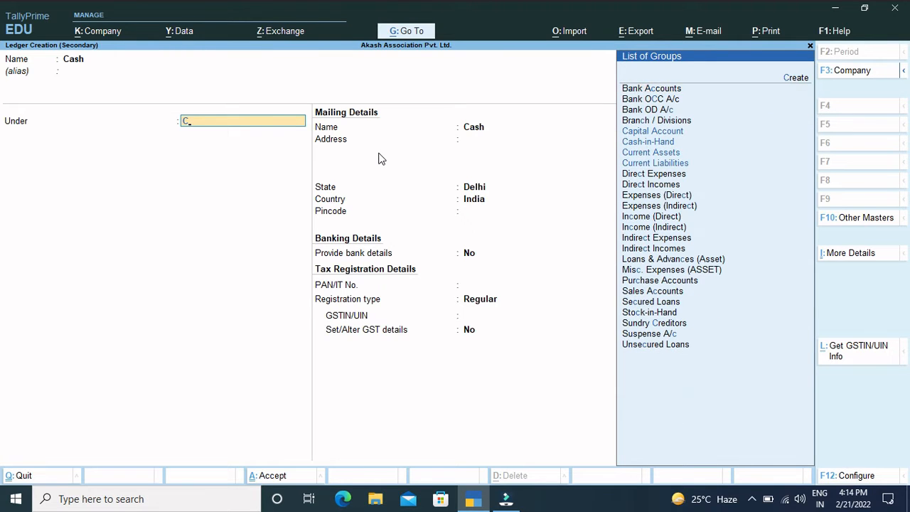
pyautogui.write('as')
pyautogui.press('BackSpace')
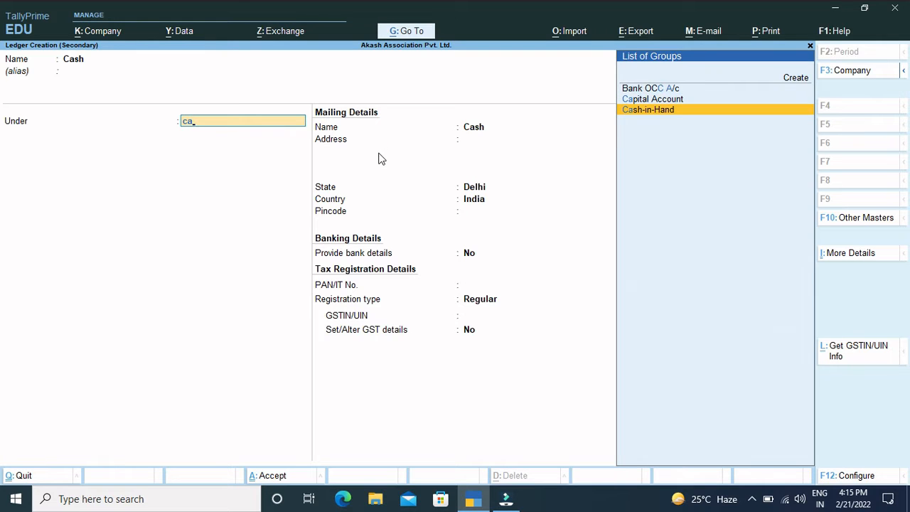
pyautogui.press('Return')
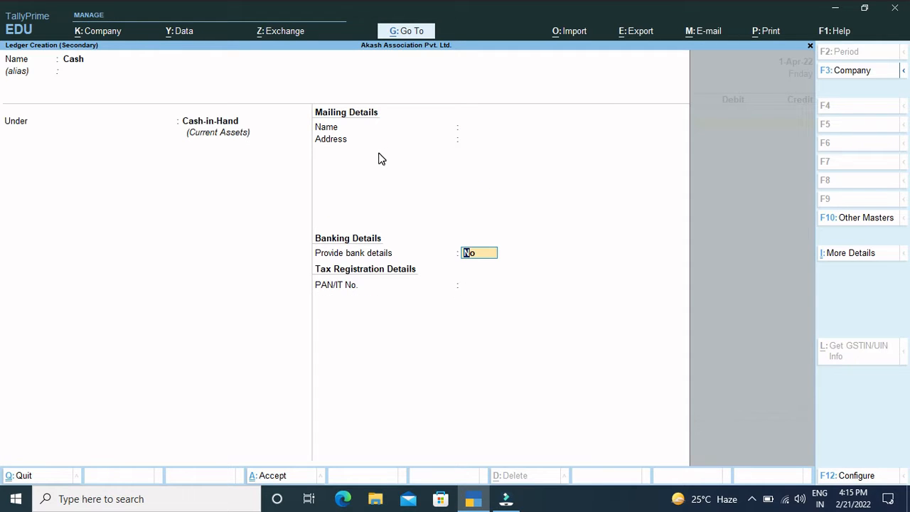
pyautogui.hotkey('ctrl', 'a')
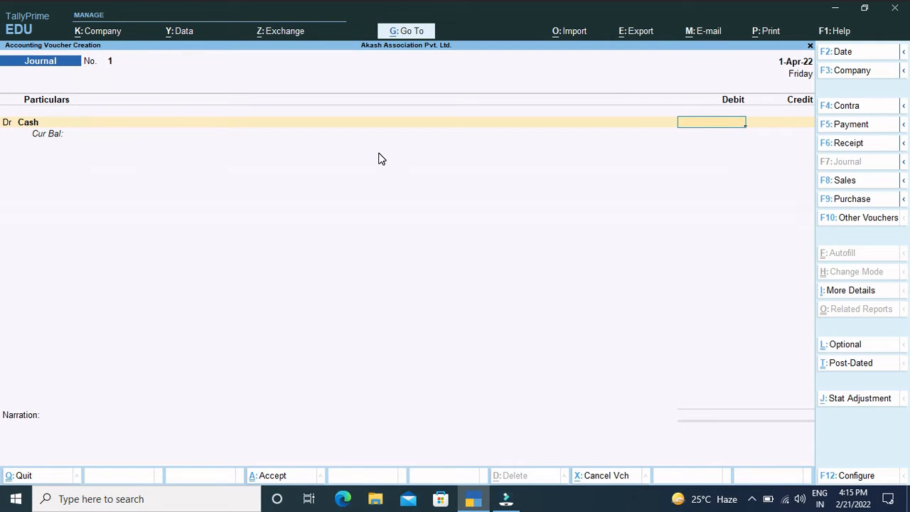
# Step: Debit Cash with 5,00,000 in the journal voucher and continue to the credit line
pyautogui.write('100000')
pyautogui.press('BackSpace')
pyautogui.press('BackSpace')
pyautogui.press('BackSpace')
pyautogui.press('BackSpace')
pyautogui.press('BackSpace')
pyautogui.write('500000')
pyautogui.press('Return')
pyautogui.press('Return')
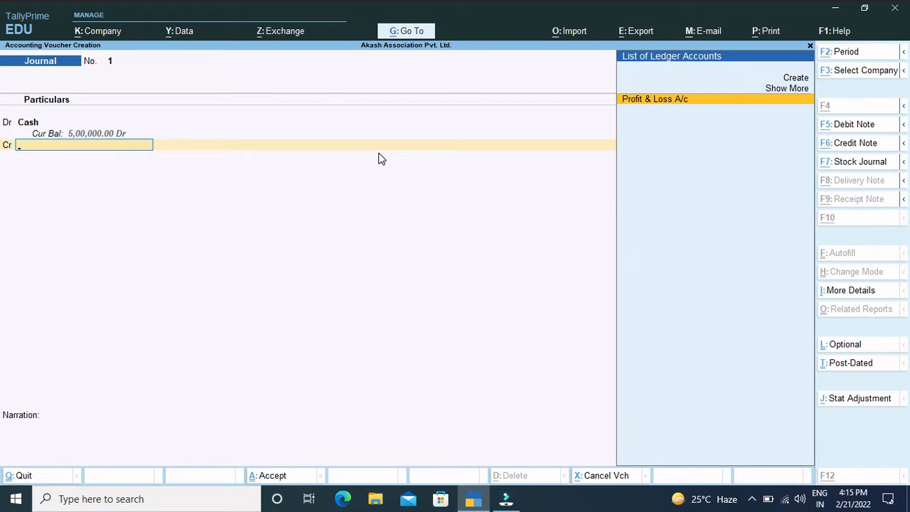
# Step: Start a new ledger from the credit line and name it Capital A/c, leaving the alias blank
pyautogui.hotkey('alt', 'c')
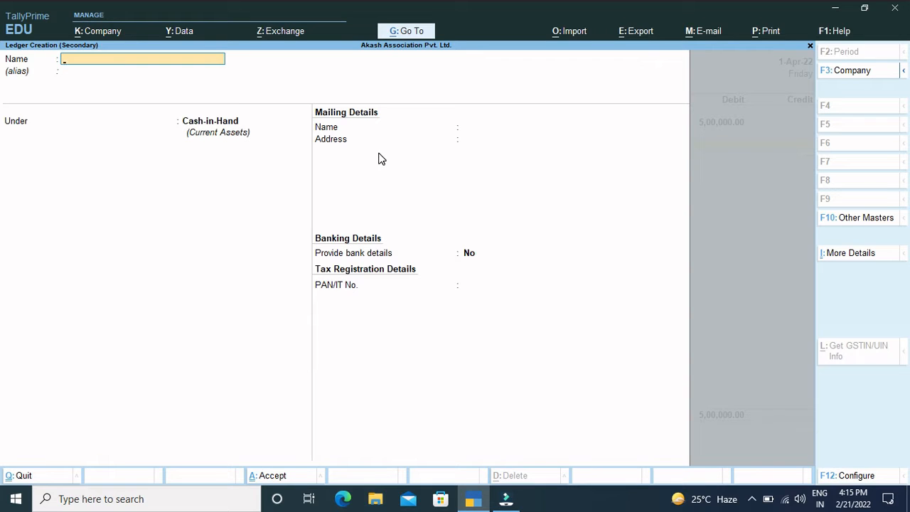
pyautogui.write('Capital A/c')
pyautogui.press('Return')
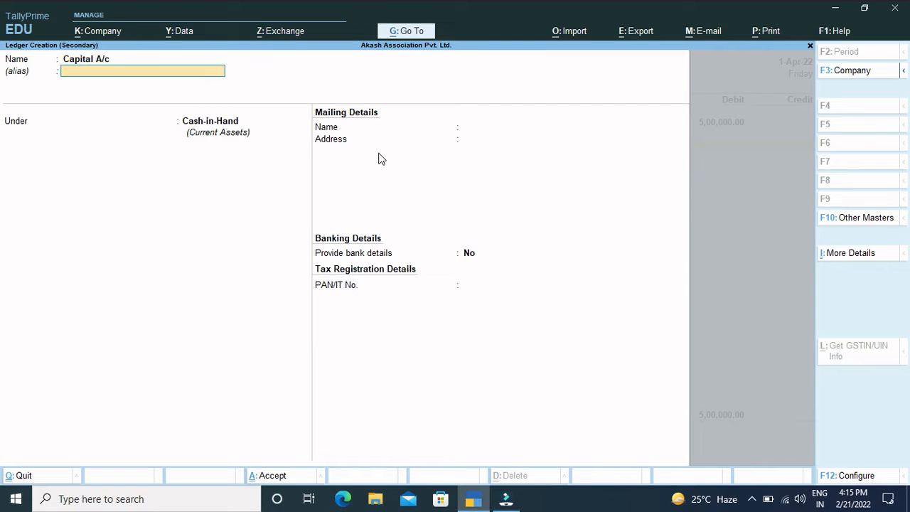
pyautogui.press('Return')
# Step: Put the new capital ledger under the Capital Account group and save it with the default mailing details
pyautogui.write('C')
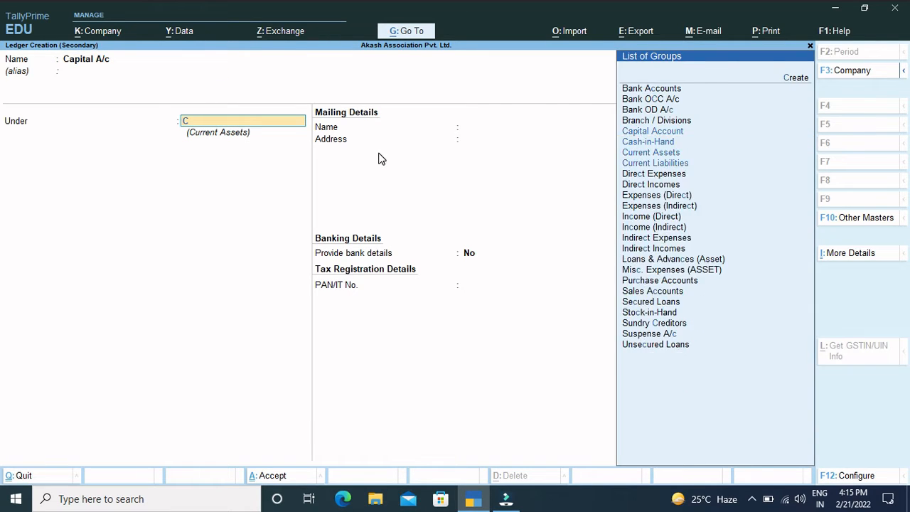
pyautogui.write('ap')
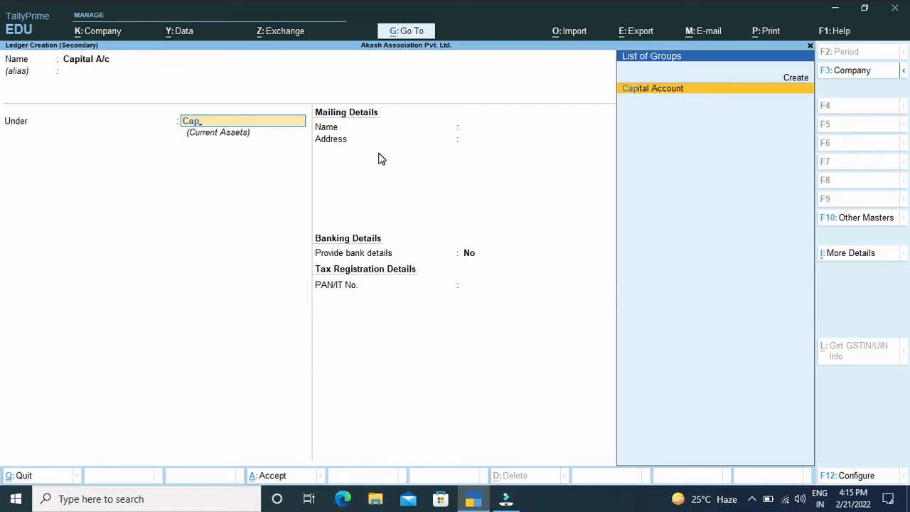
pyautogui.press('Return')
pyautogui.press('Return')
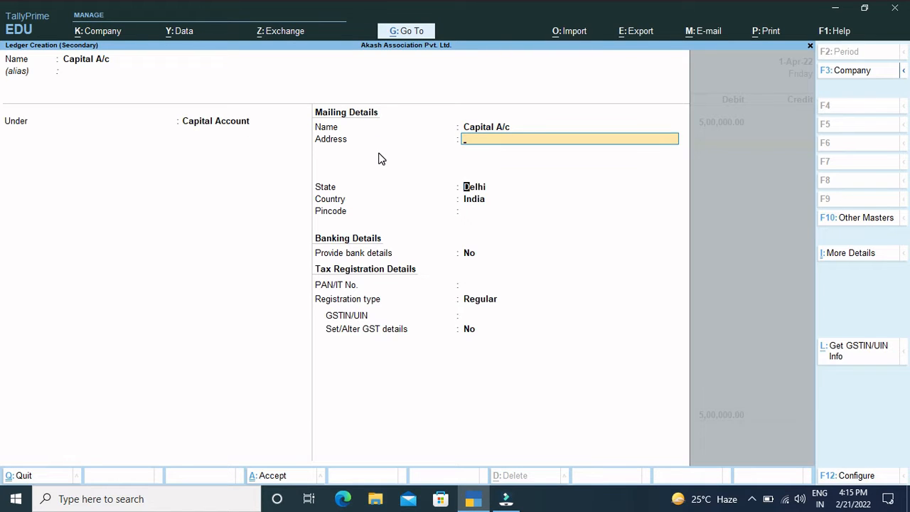
pyautogui.press('Return')
pyautogui.press('Return')
pyautogui.press('Return')
pyautogui.press('Return')
pyautogui.press('Return')
pyautogui.hotkey('ctrl', 'a')
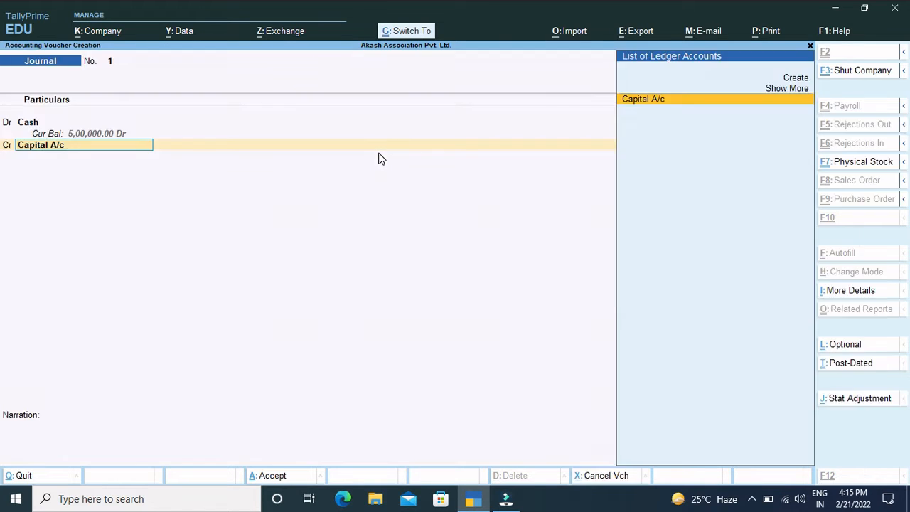
# Step: Credit Capital A/c with 5,00,000 and save the journal with a narration saying the owner started the company with cash
pyautogui.press('Return')
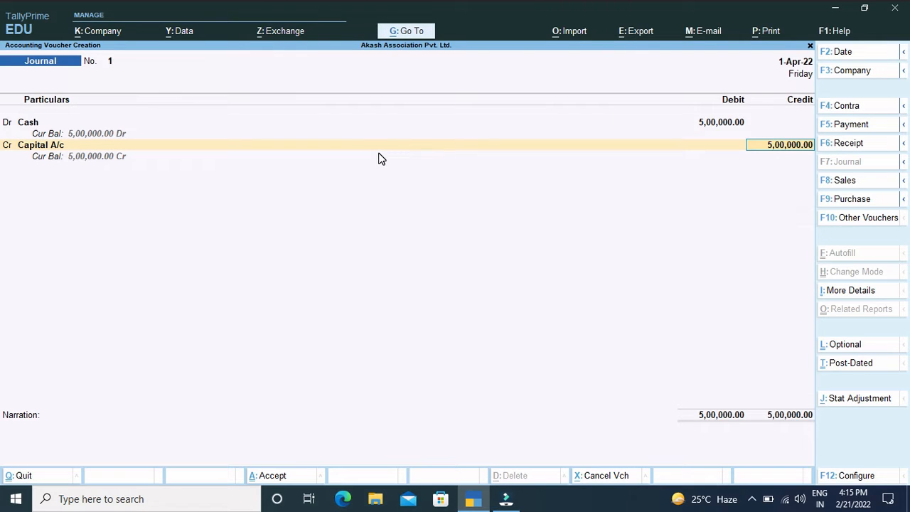
pyautogui.press('Return')
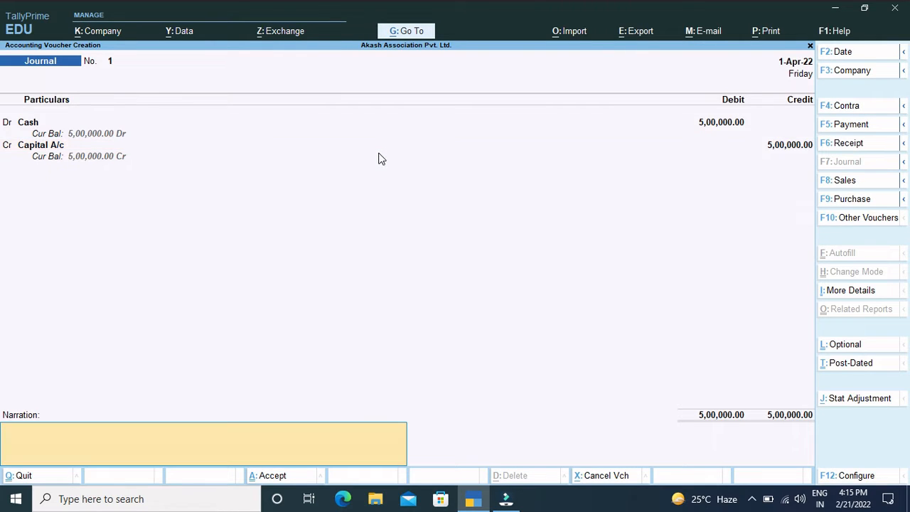
pyautogui.write('being dinesh started comp')
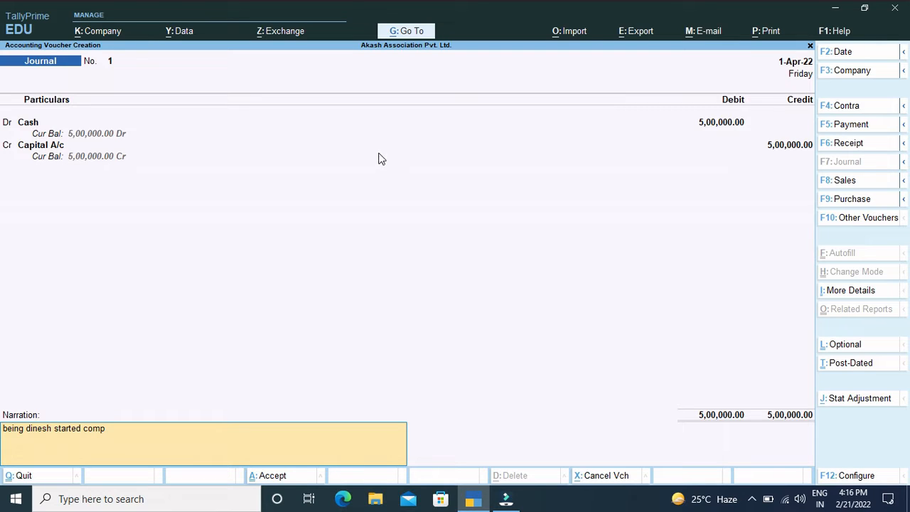
pyautogui.write(' with cash')
pyautogui.press('Return')
pyautogui.press('Return')
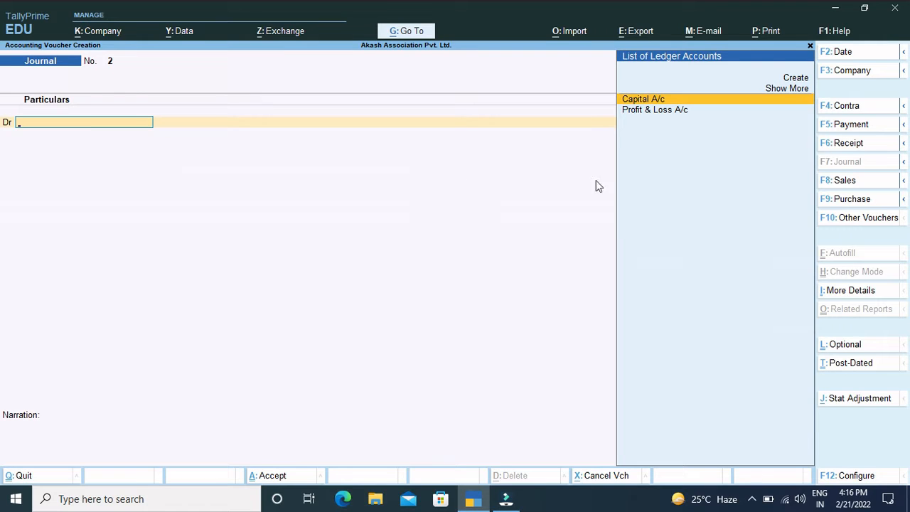
# Step: Switch to a Receipt voucher and start a new ledger named "Loan From", the lender's name and "A/c"
pyautogui.click(851, 144)
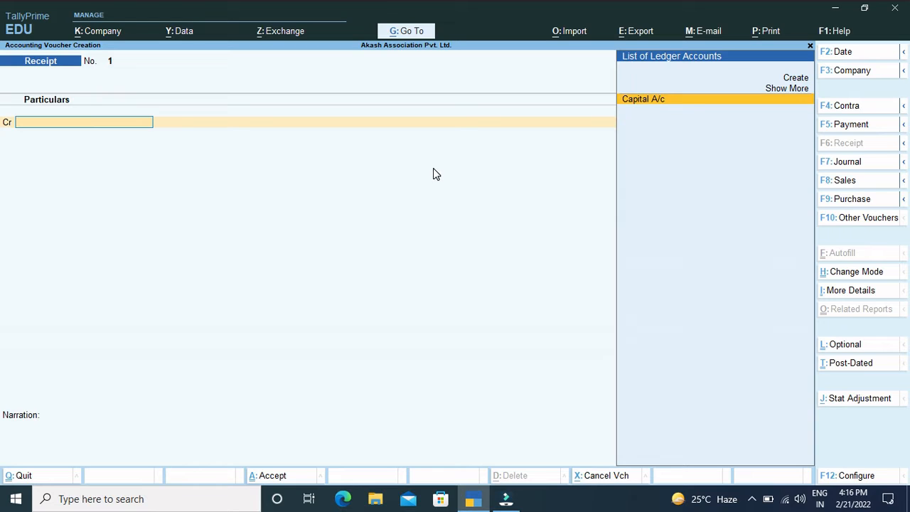
pyautogui.hotkey('alt', 'c')
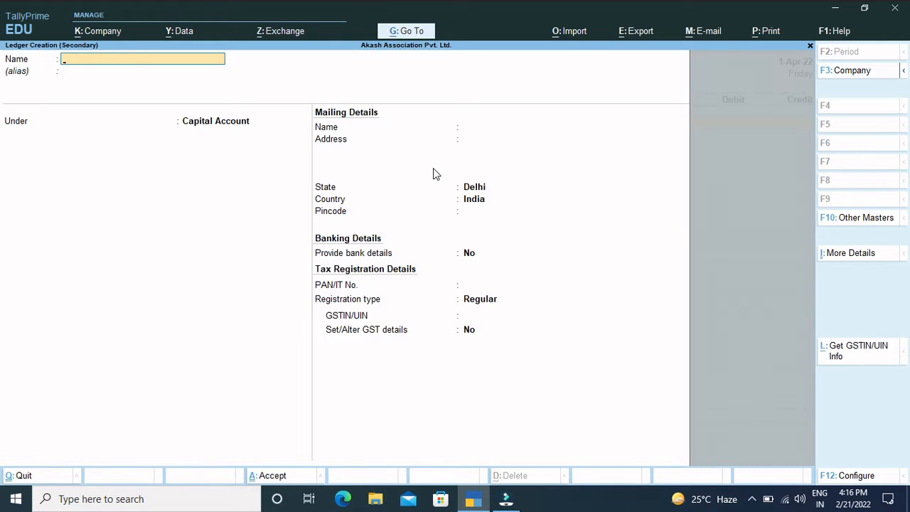
pyautogui.write('Loan Fromea')
pyautogui.press('BackSpace')
pyautogui.press('BackSpace')
pyautogui.write('Naresh a')
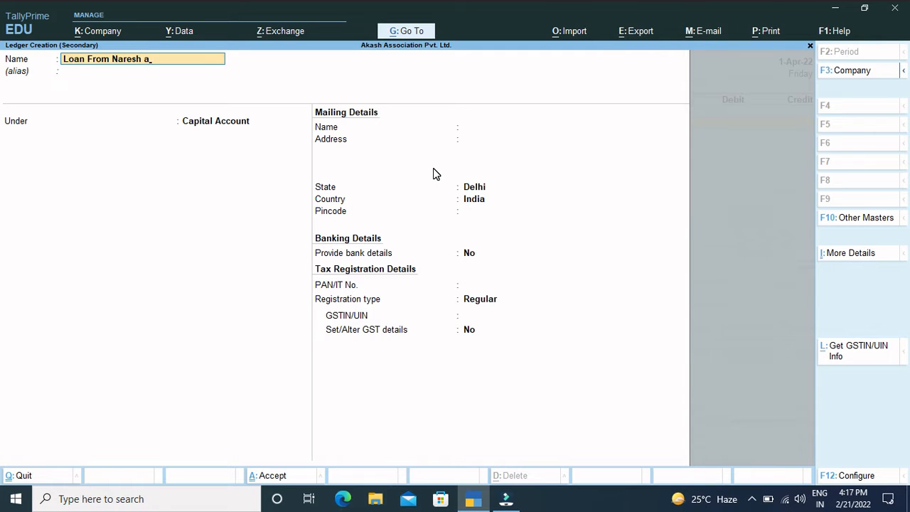
pyautogui.write('/c')
pyautogui.press('Return')
pyautogui.press('Return')
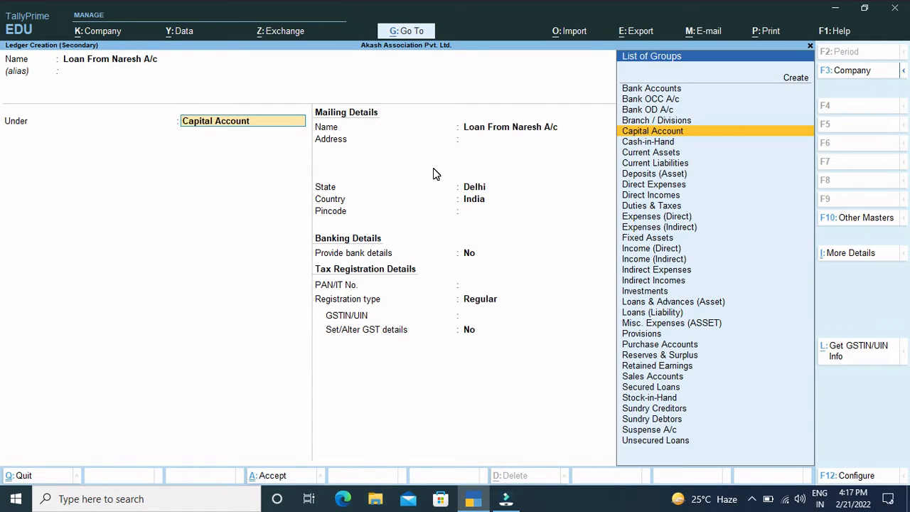
# Step: Put the loan ledger under Loans (Liability), keep the assessable value calculation at Not Applicable, and save it
pyautogui.write('L')
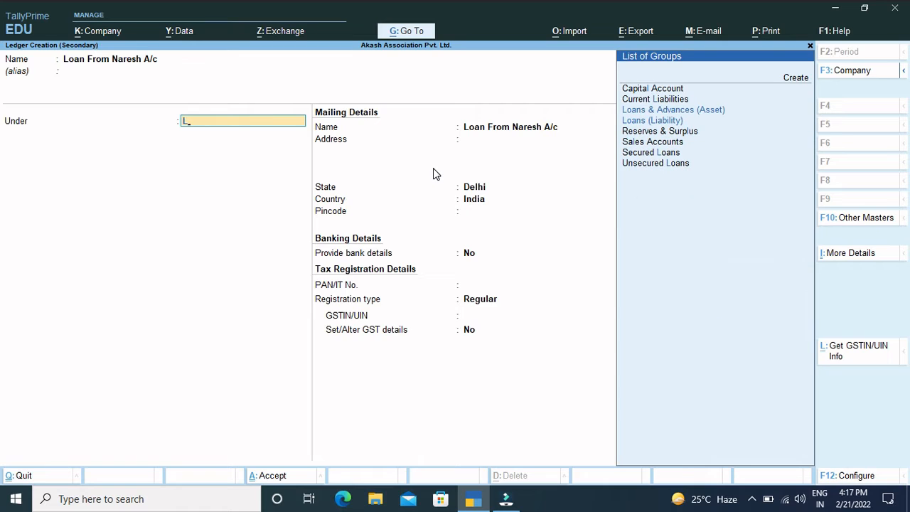
pyautogui.press('Down')
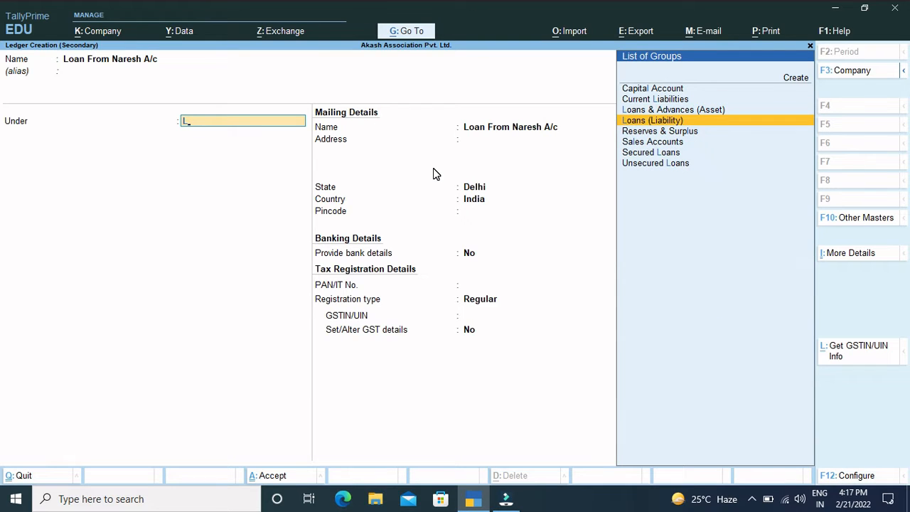
pyautogui.press('Return')
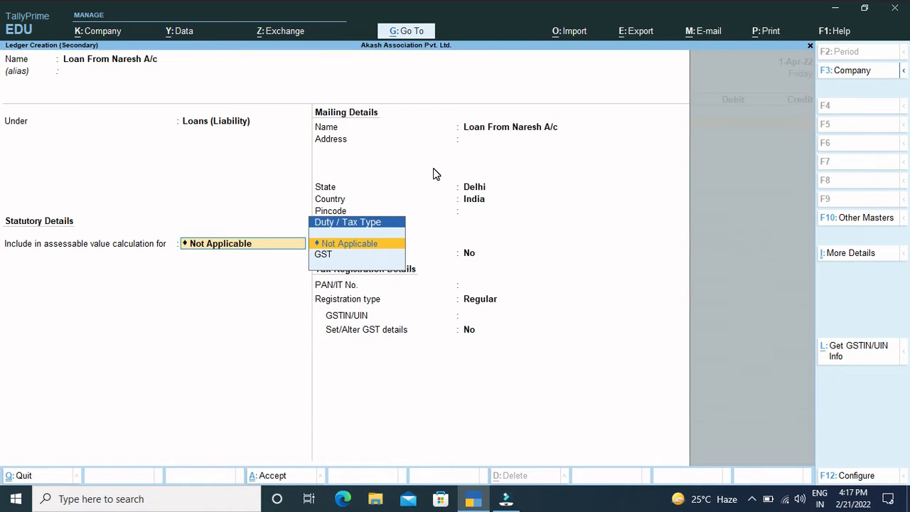
pyautogui.press('Return')
pyautogui.press('ctrl')
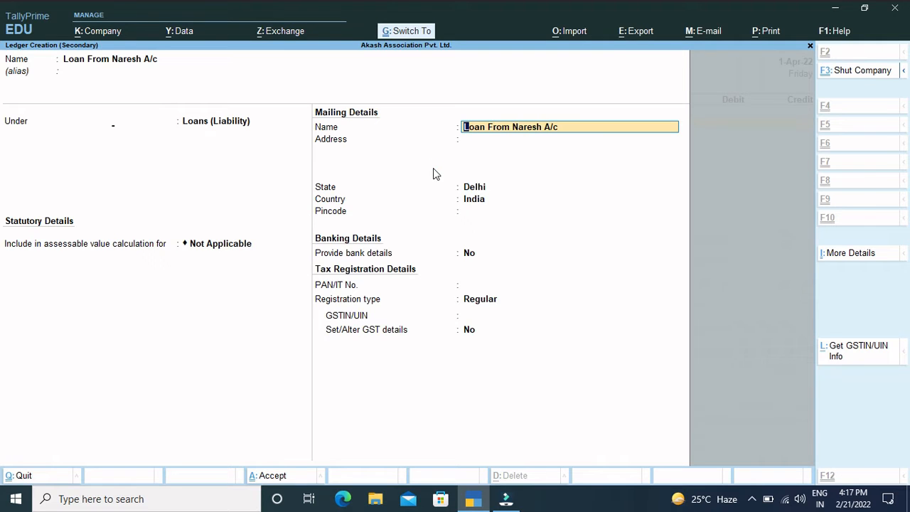
pyautogui.hotkey('ctrl', 'a')
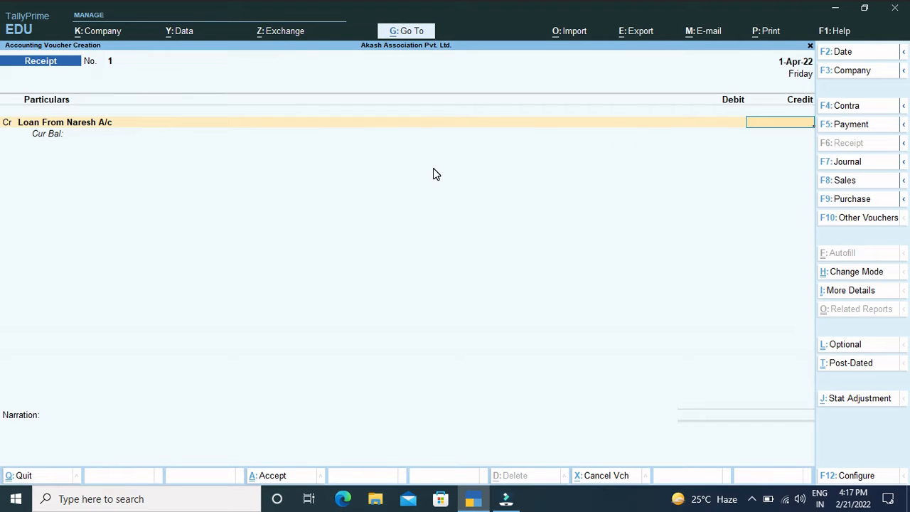
# Step: Credit the lender's loan ledger with 1,00,000 in the receipt voucher
pyautogui.write('100000')
pyautogui.press('Return')
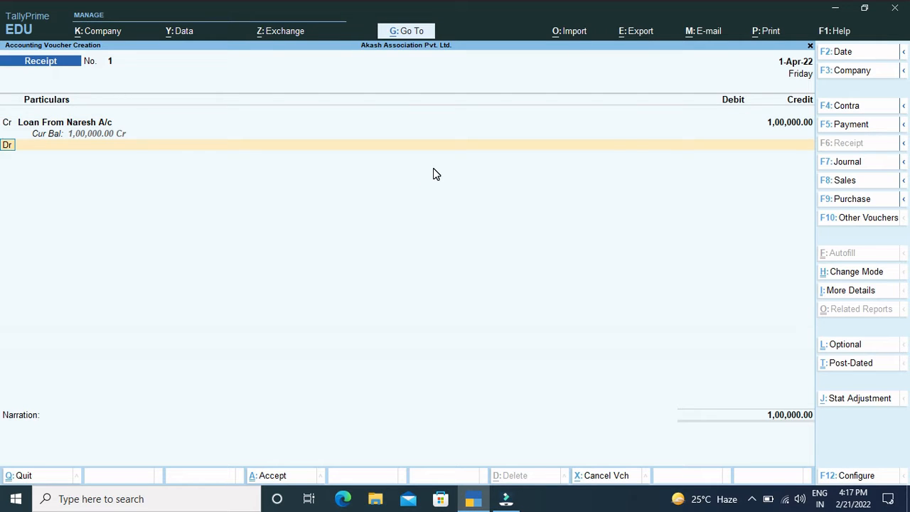
# Step: Debit Cash with 1,00,000 in the receipt voucher
pyautogui.press('Return')
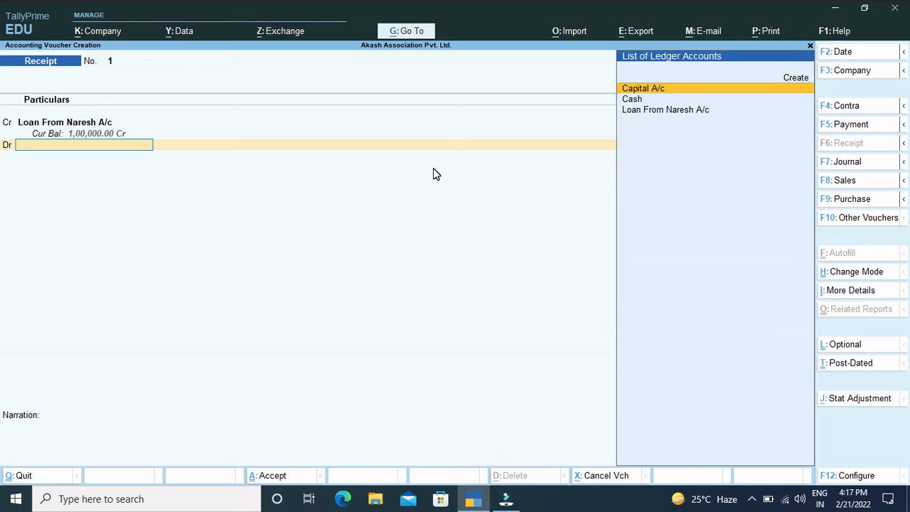
pyautogui.write('Ca')
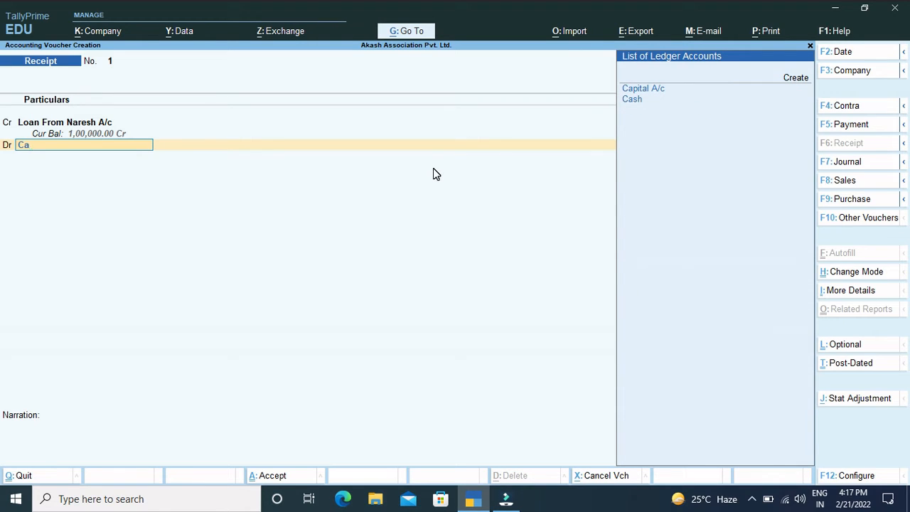
pyautogui.write('sh')
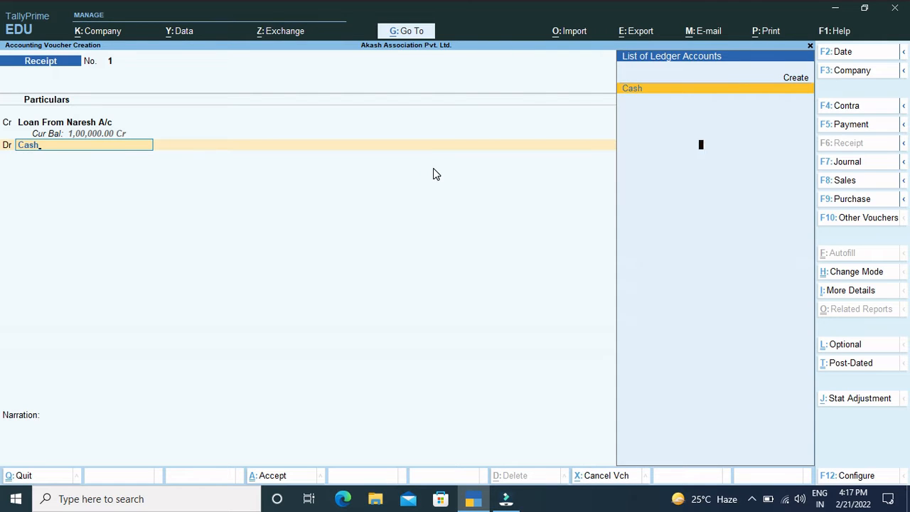
pyautogui.press('Return')
pyautogui.press('Return')
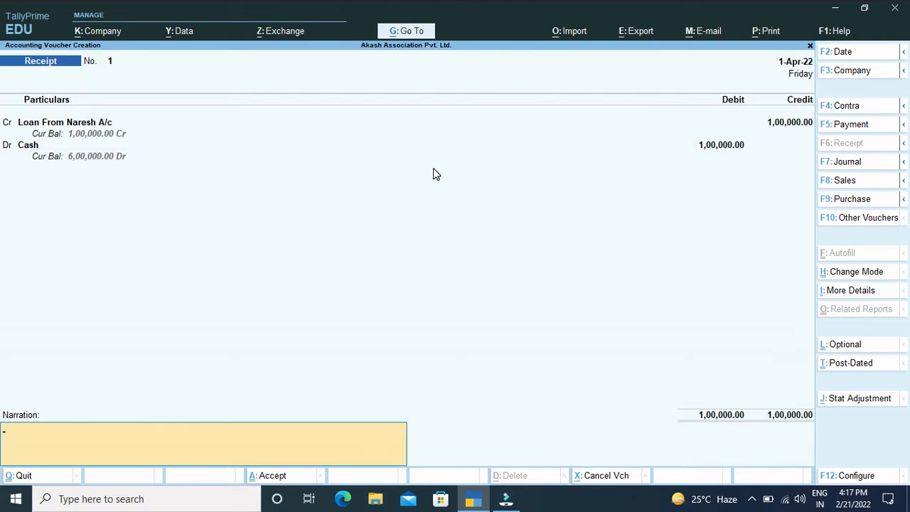
# Step: Add the narration "being borrowed from" followed by the lender's name, and save the receipt voucher
pyautogui.write('being borrowed from naresh')
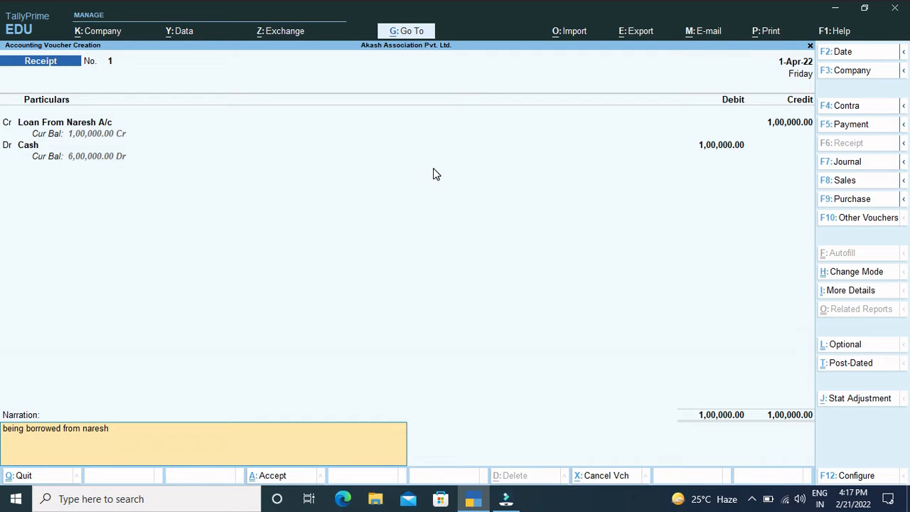
pyautogui.press('Return')
pyautogui.press('Return')
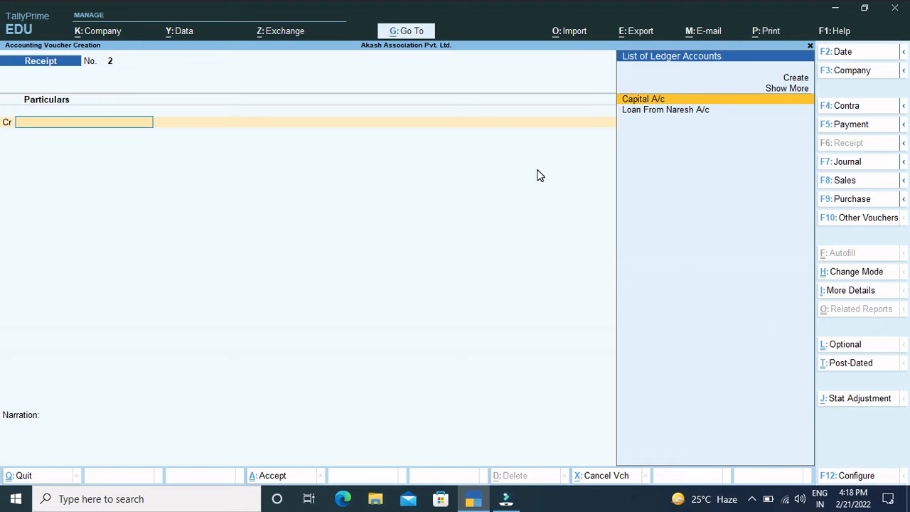
# Step: Switch to a Payment voucher and start a new ledger named "Furniture A/c"
pyautogui.click(855, 127)
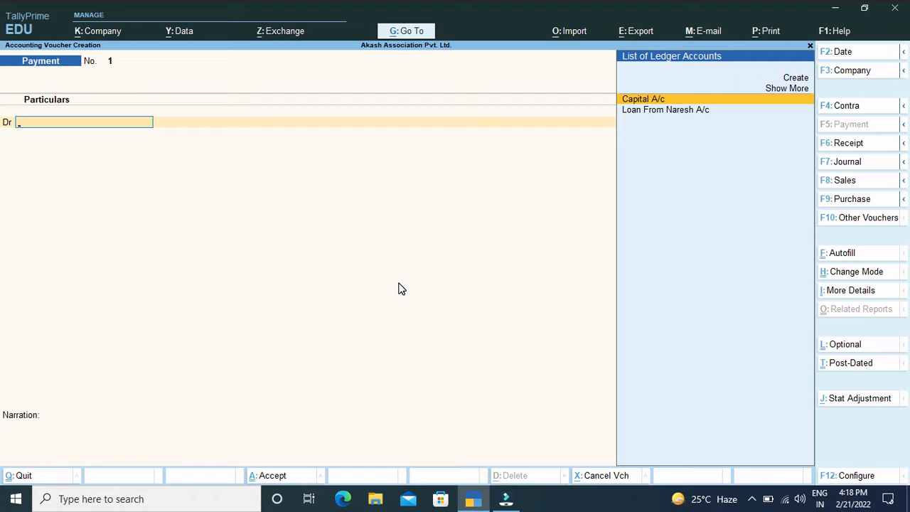
pyautogui.press('alt')
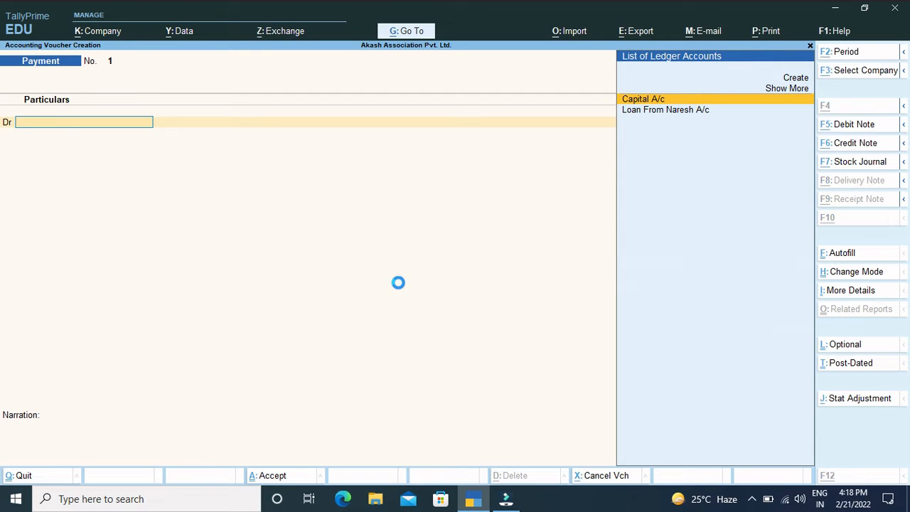
pyautogui.hotkey('alt', 'c')
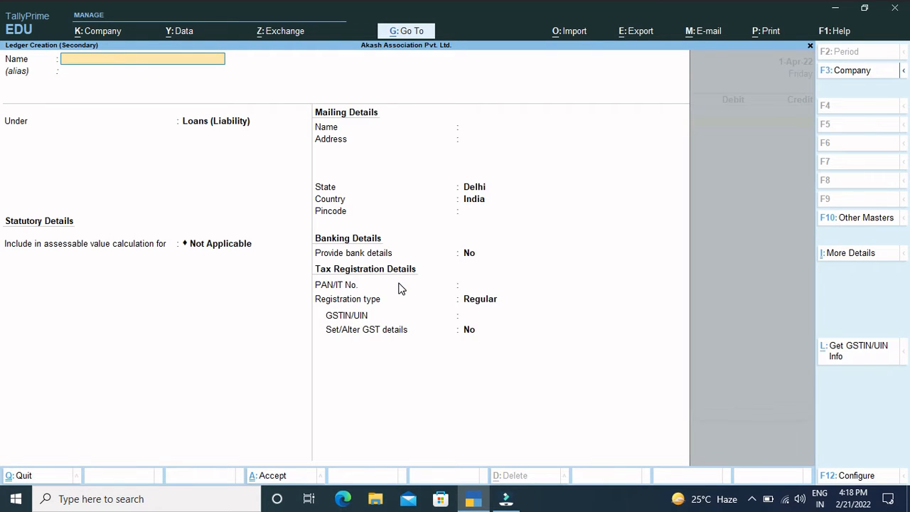
pyautogui.write('Furniture a/c')
pyautogui.press('Return')
pyautogui.press('Return')
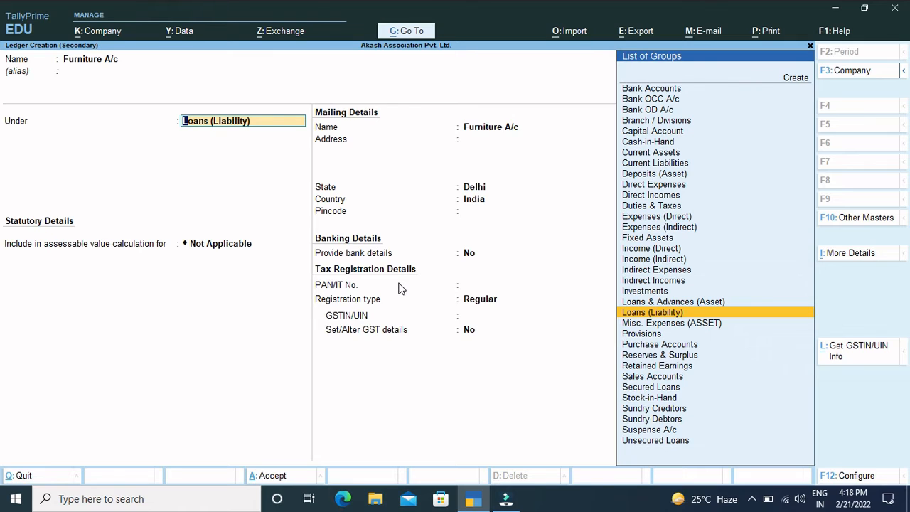
# Step: Put the furniture ledger under Fixed Assets, keep GST Applicable with Set/Alter GST Details at No and supply type Services, and save it
pyautogui.write('Fi')
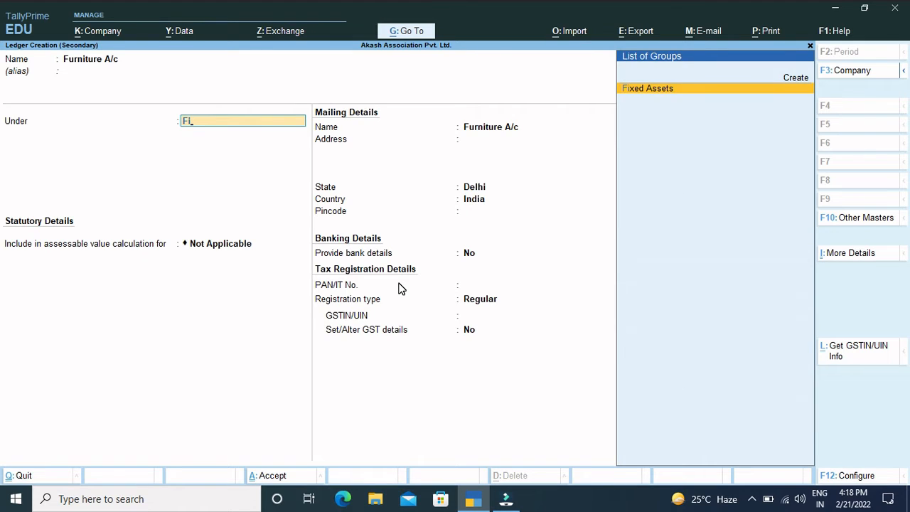
pyautogui.press('Return')
pyautogui.press('Return')
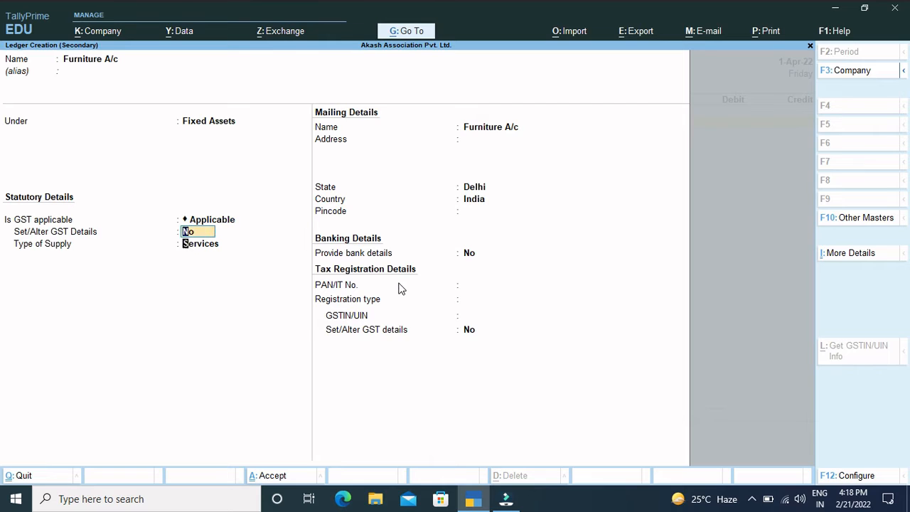
pyautogui.press('Return')
pyautogui.press('Return')
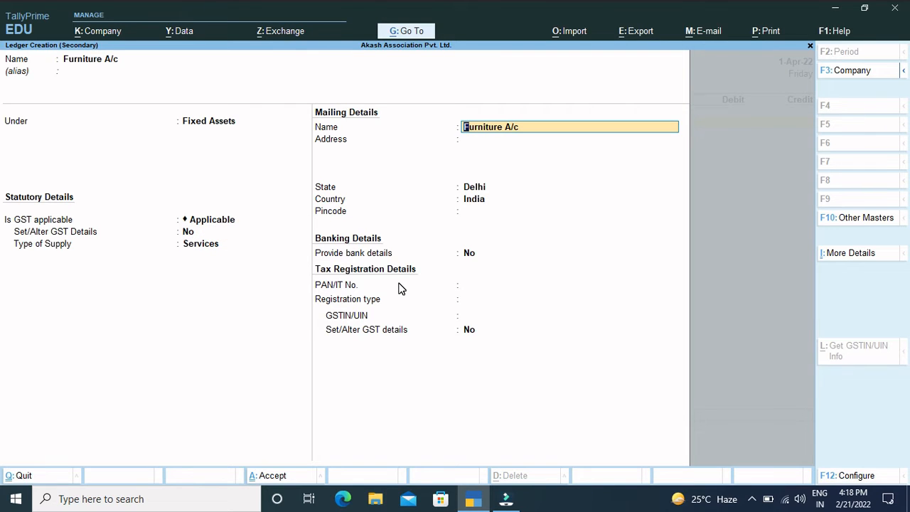
pyautogui.press('ctrl')
pyautogui.hotkey('ctrl', 'a')
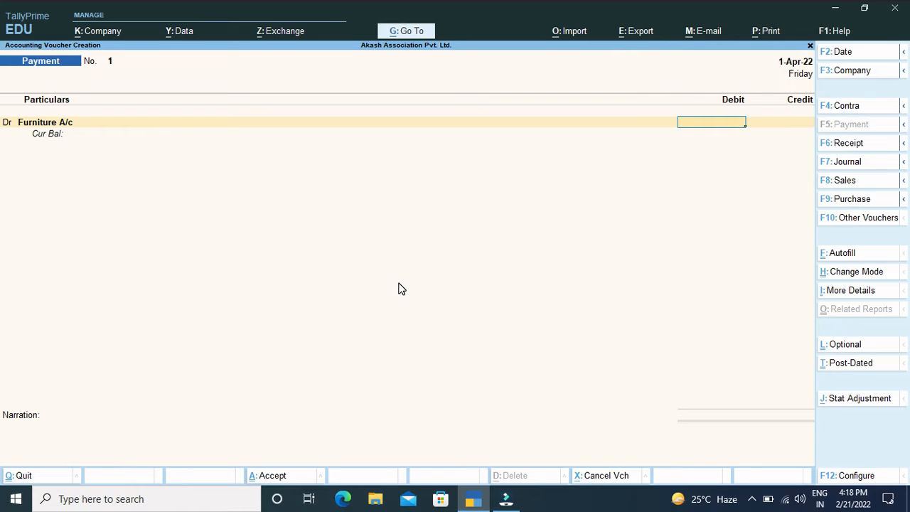
# Step: Debit Furniture A/c with 20,000 and credit Cash with the same amount in the payment voucher
pyautogui.write('20000')
pyautogui.press('Return')
pyautogui.press('Return')
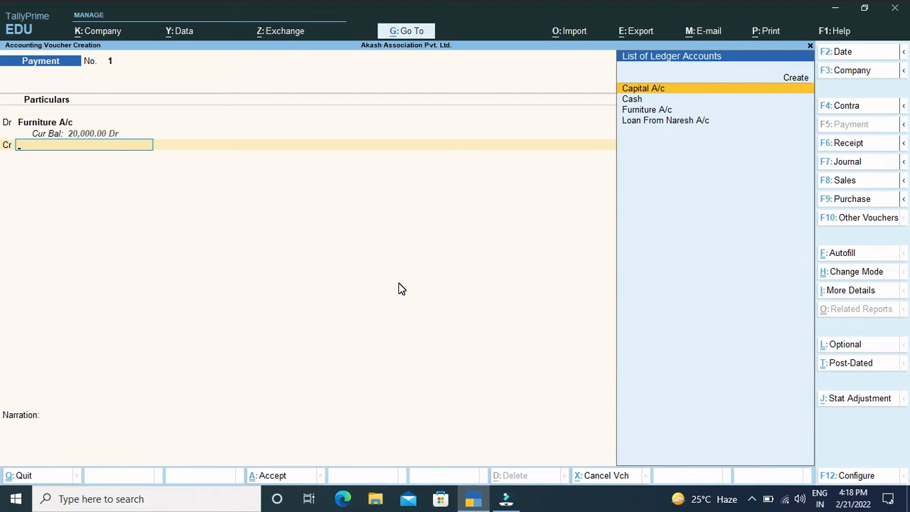
pyautogui.press('Down')
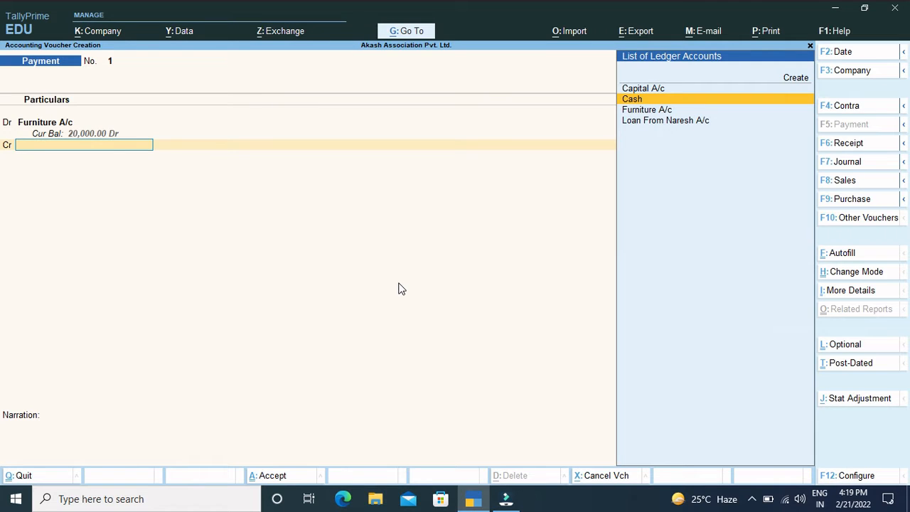
pyautogui.press('Return')
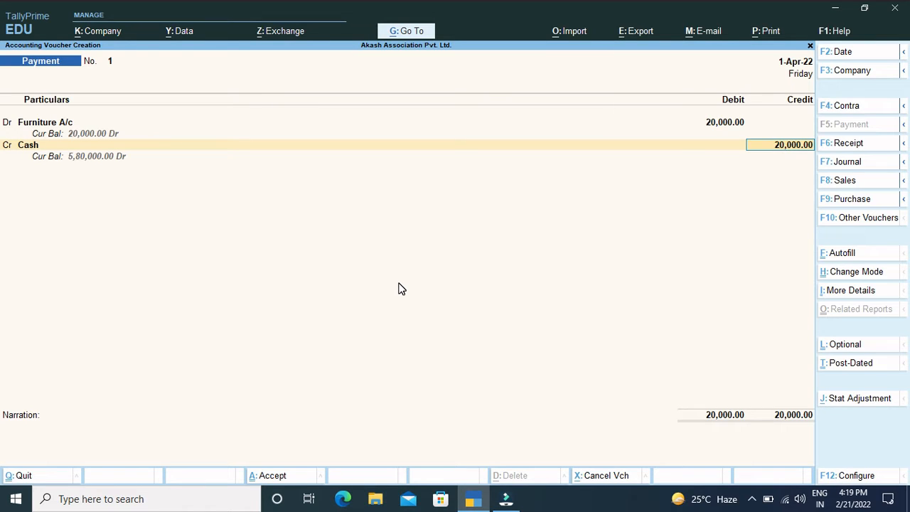
pyautogui.press('Return')
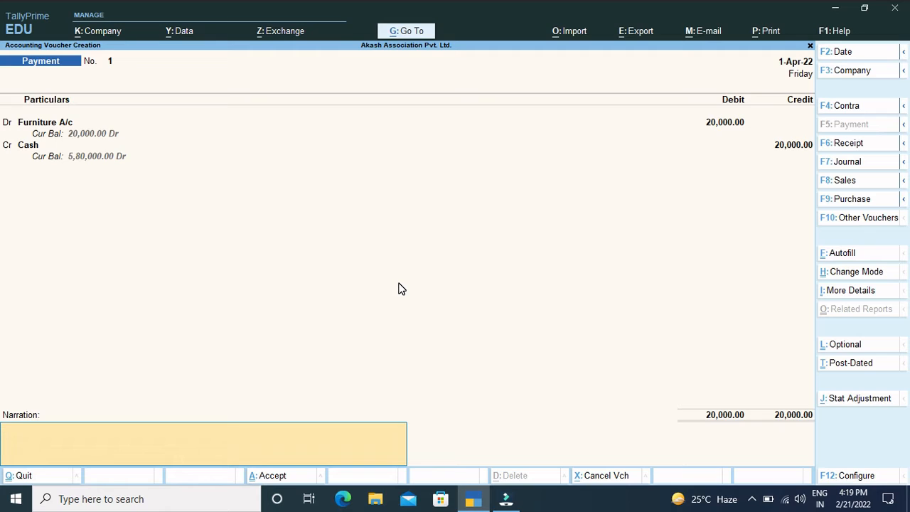
# Step: Add the narration "being purchase furniture" and save the payment voucher
pyautogui.write('beingh')
pyautogui.press('BackSpace')
pyautogui.write('purchase p')
pyautogui.press('BackSpace')
pyautogui.write('furniture')
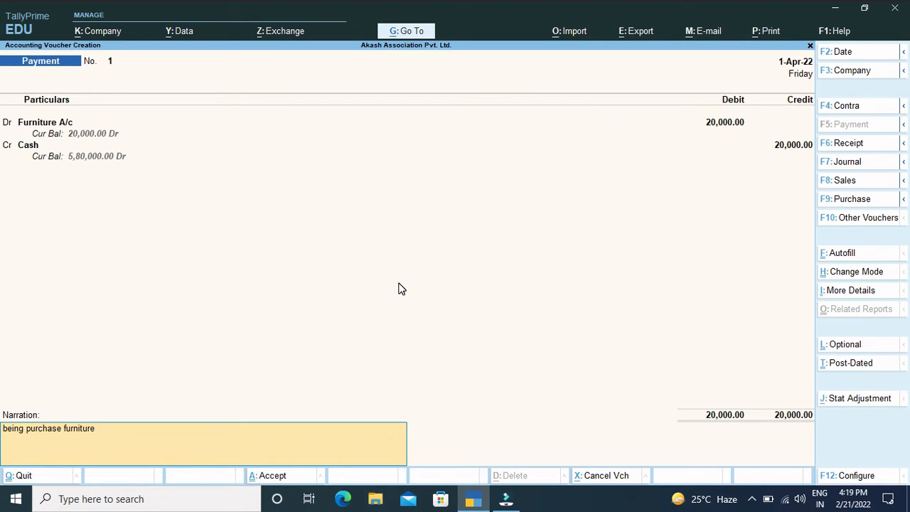
pyautogui.press('Return')
pyautogui.press('Return')
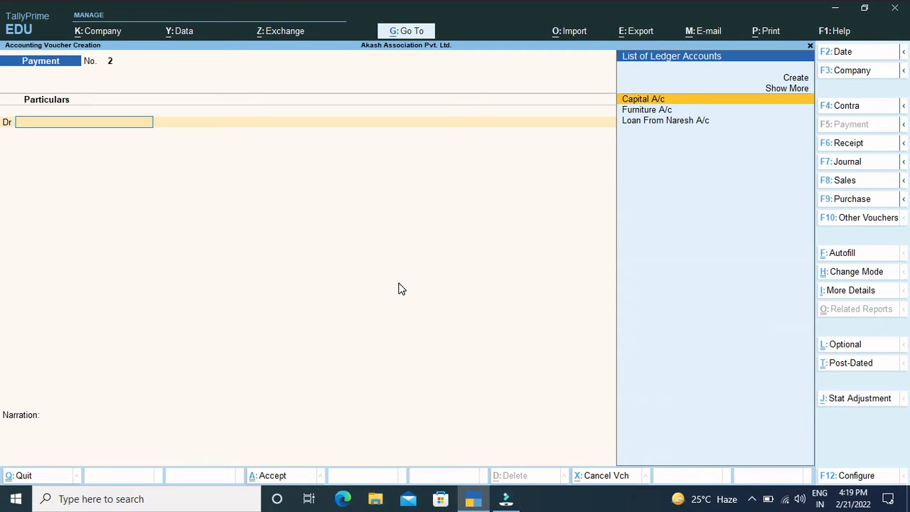
# Step: Switch to a Journal voucher and debit Furniture A/c with 40,000
pyautogui.click(846, 161)
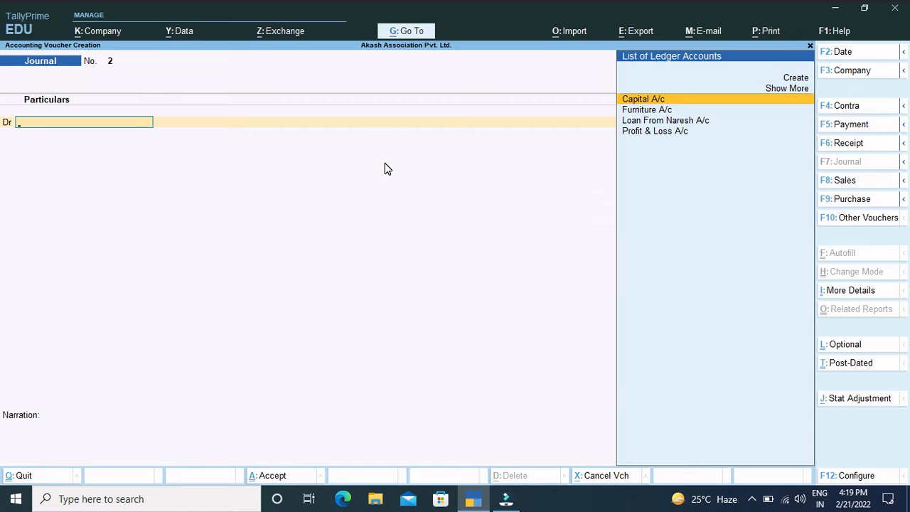
pyautogui.press('Down')
pyautogui.press('Return')
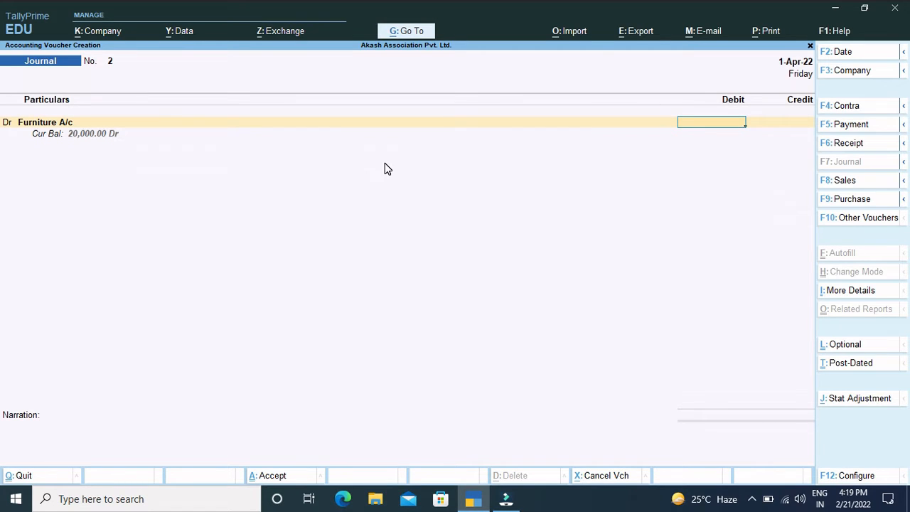
pyautogui.write('40000')
pyautogui.press('Return')
pyautogui.press('Return')
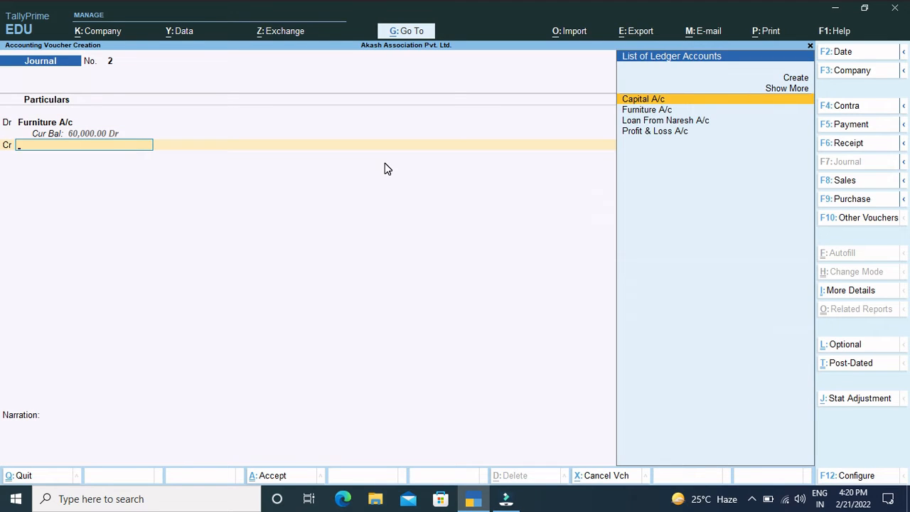
# Step: Start a new ledger named "Delhi Safe A/c" for the journal's credit line
pyautogui.hotkey('alt', 'c')
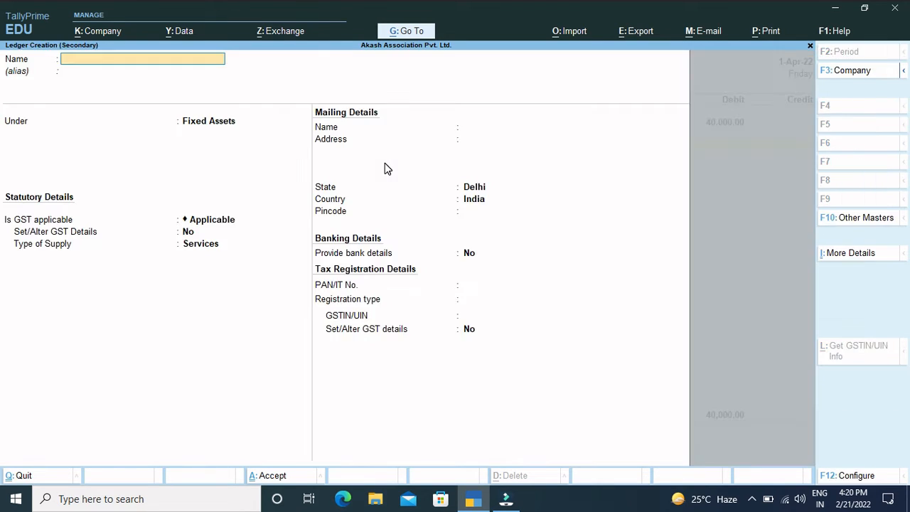
pyautogui.write('Delhi Safe a/c')
pyautogui.press('Return')
pyautogui.press('Return')
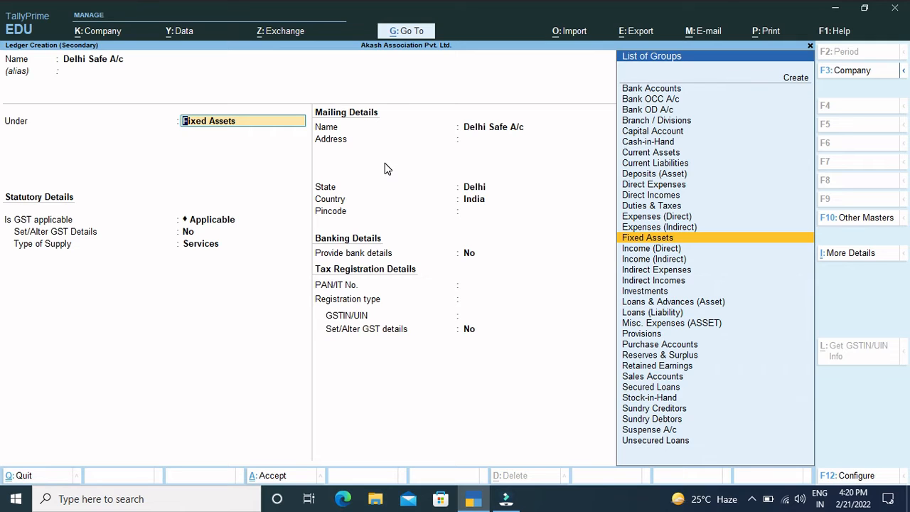
# Step: Put the Delhi Safe ledger under Sundry Creditors, keep bill-by-bill balances at Yes, and save it
pyautogui.write('Sun')
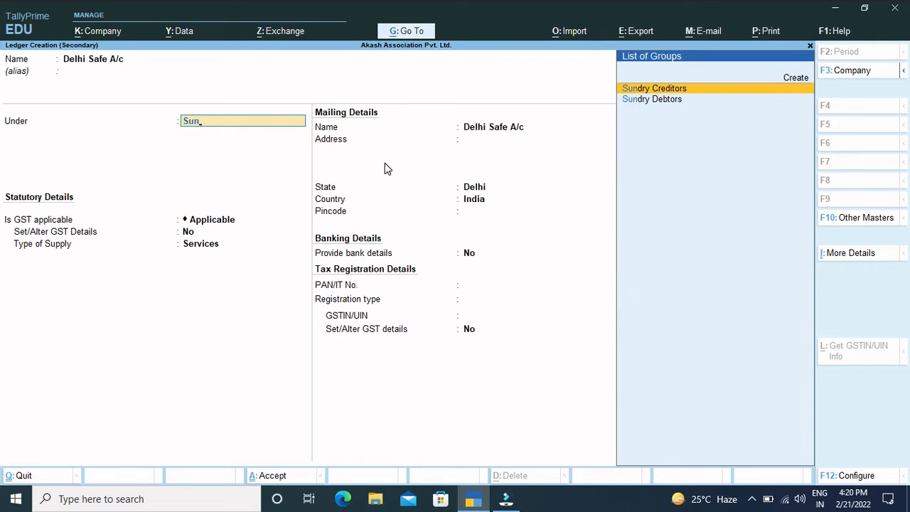
pyautogui.press('Return')
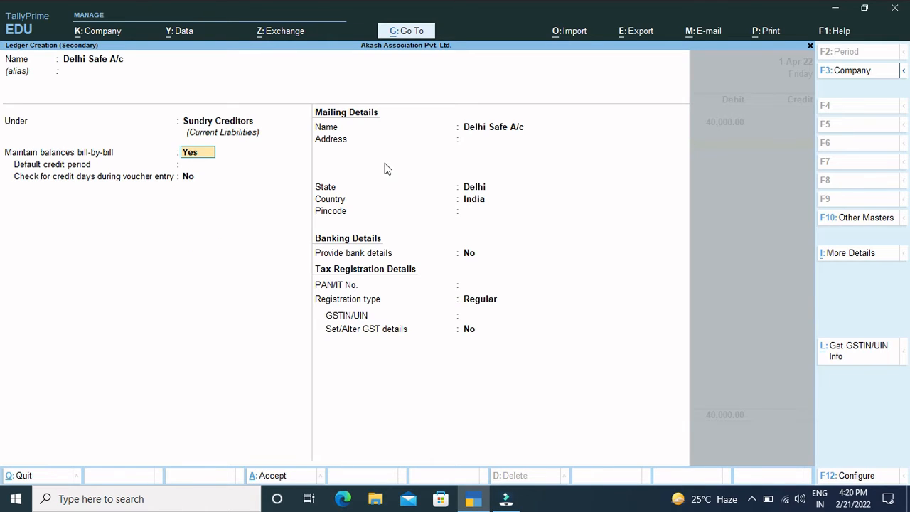
pyautogui.press('ctrl')
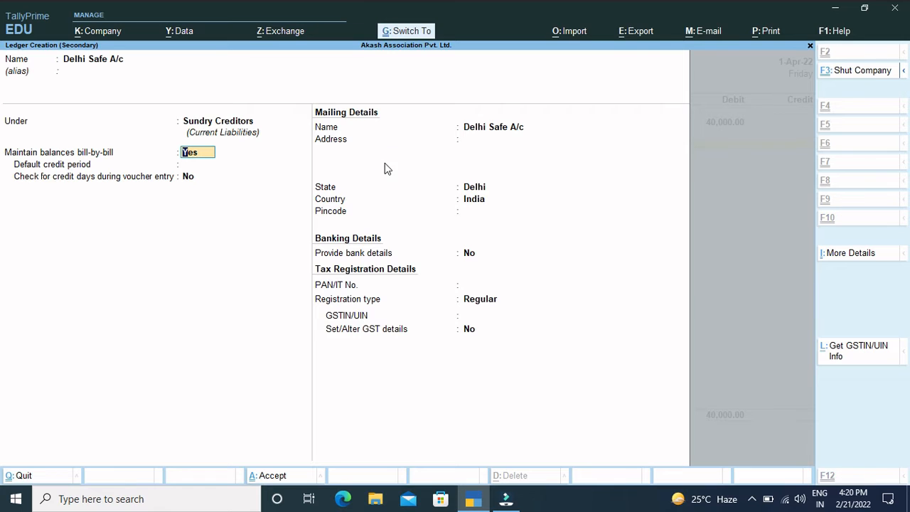
pyautogui.hotkey('ctrl', 'a')
pyautogui.press('Return')
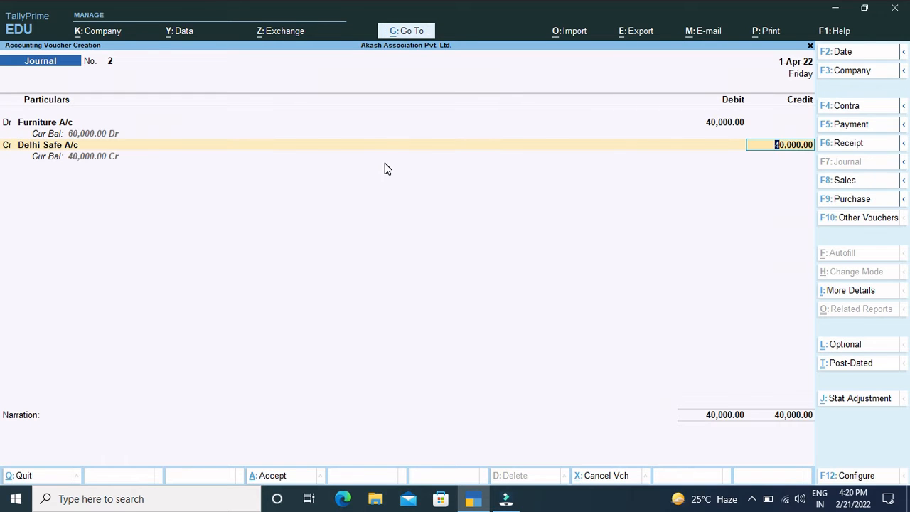
# Step: Credit Delhi Safe A/c with 40,000 and allocate the amount On Account, leaving the voucher open for its narration
pyautogui.press('Return')
pyautogui.press('Return')
pyautogui.press('Return')
pyautogui.press('Return')
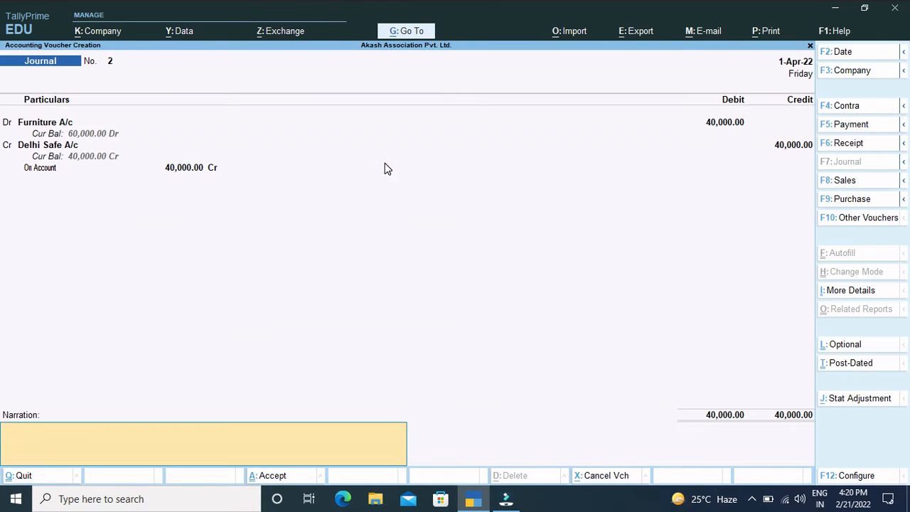
pyautogui.press('Return')
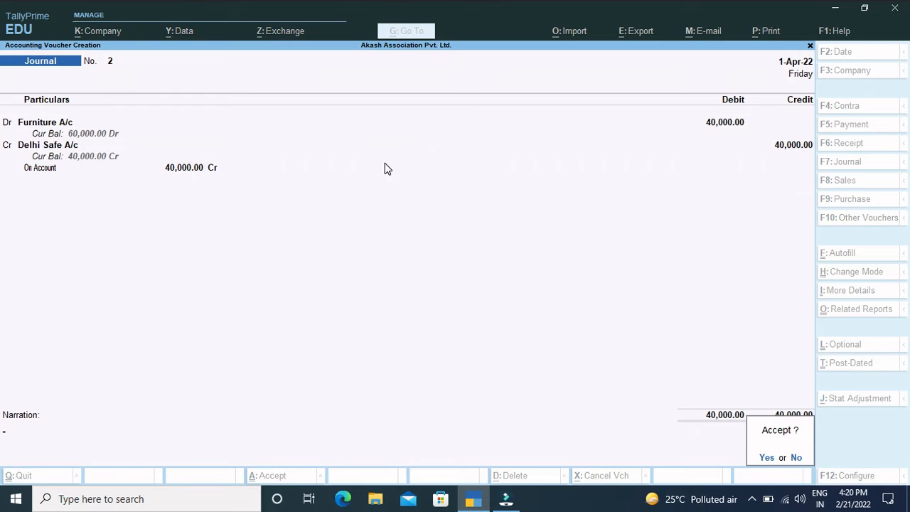
pyautogui.press('Return')
# Step: Add the narration "being pur. furniture from delhi safe house." and save the journal voucher
pyautogui.write('being')
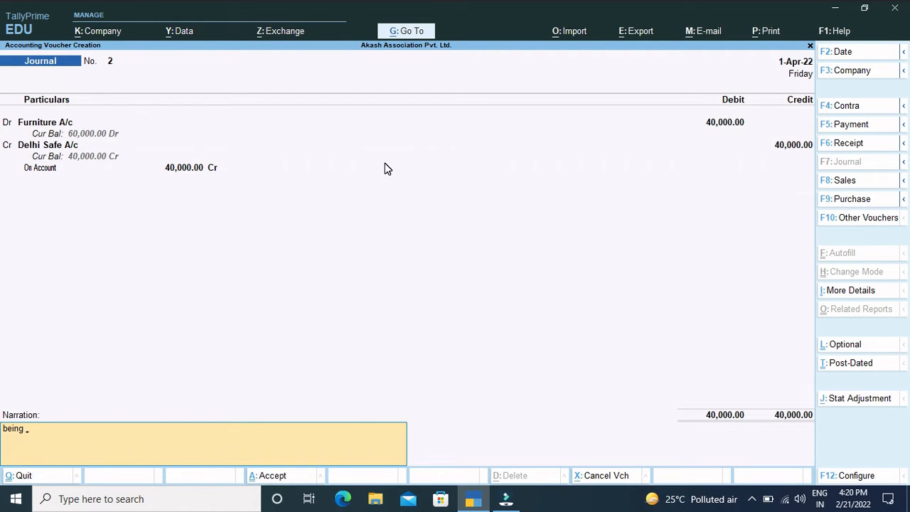
pyautogui.write(' pur. furniture from delhi safe')
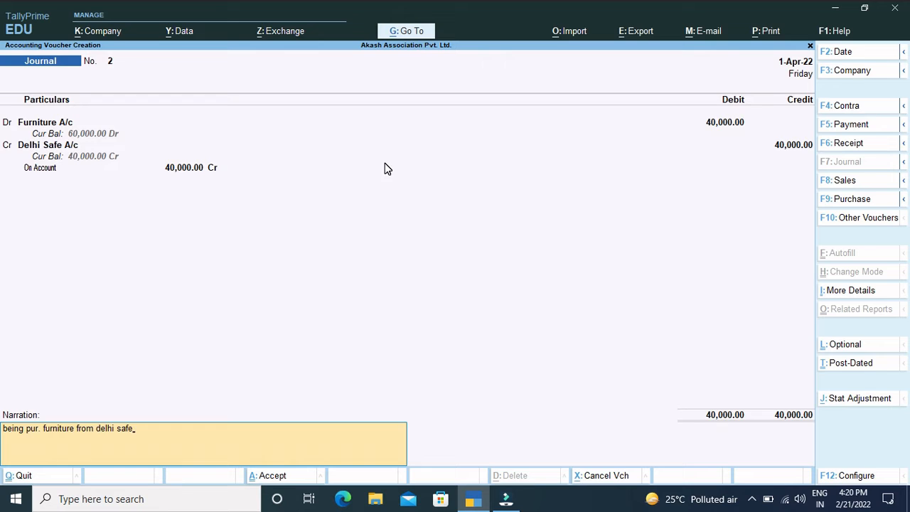
pyautogui.write(' house.')
pyautogui.press('Return')
pyautogui.press('Return')
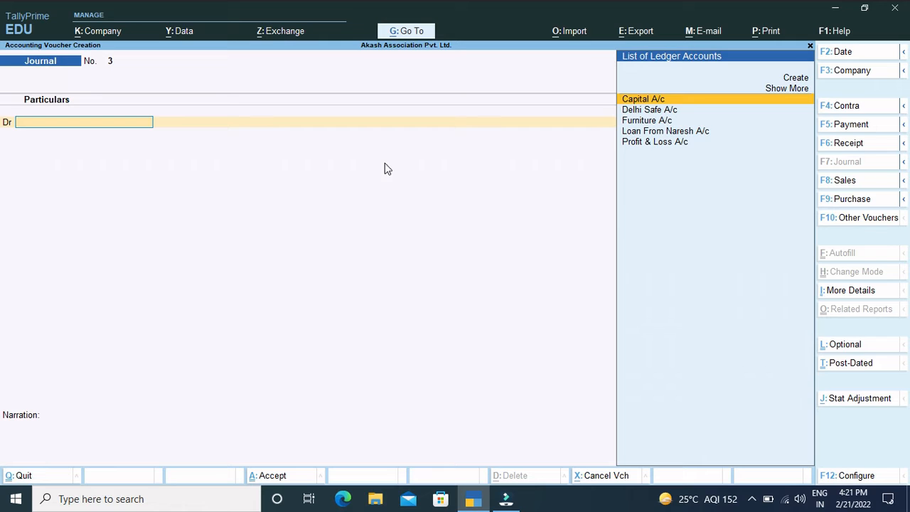
pyautogui.press('Down')
pyautogui.press('Down')
pyautogui.press('Down')
pyautogui.press('Down')
pyautogui.press('Up')
pyautogui.press('Up')
pyautogui.press('Up')
pyautogui.press('Up')
# Step: Create a "Purchase A/c" ledger under Purchase Accounts for the journal's debit line, with ledger type Not Applicable, and save it
pyautogui.hotkey('alt', 'c')
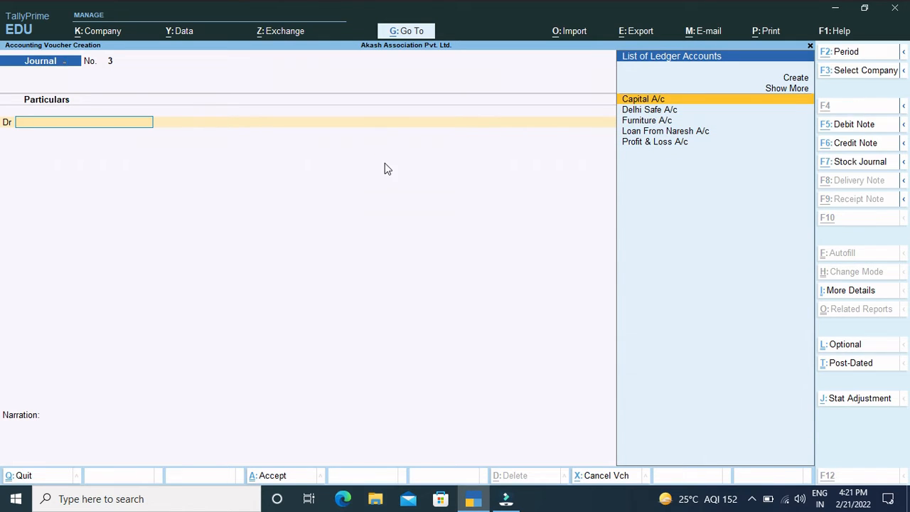
pyautogui.write('Purch')
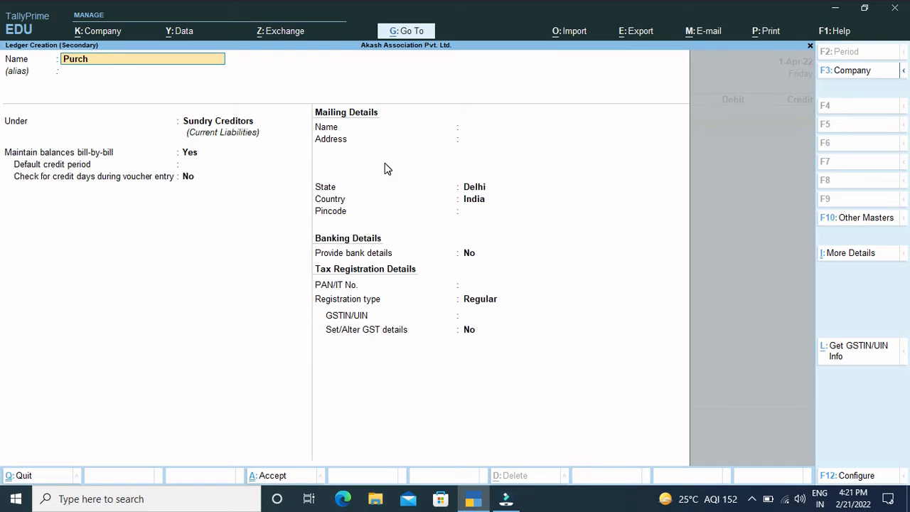
pyautogui.write('ases')
pyautogui.press('BackSpace')
pyautogui.write('ase A/c')
pyautogui.press('Return')
pyautogui.press('Return')
pyautogui.write('Pur')
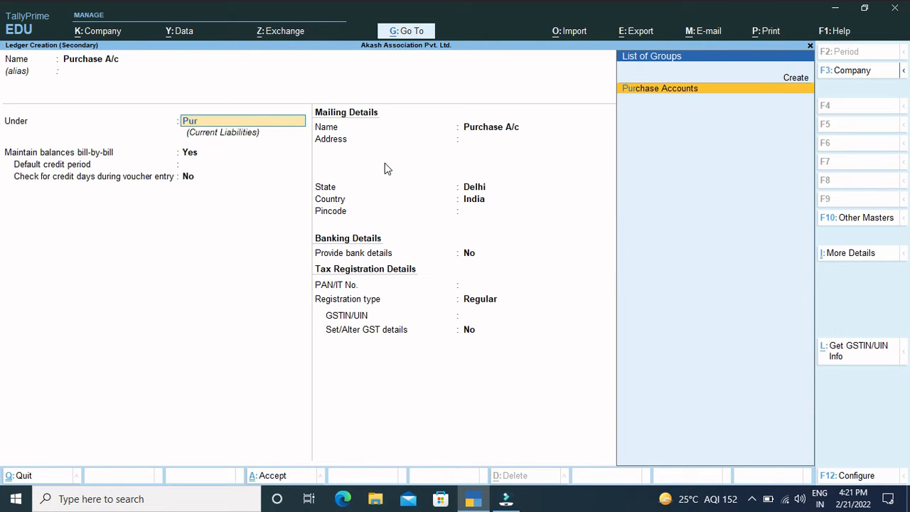
pyautogui.press('Return')
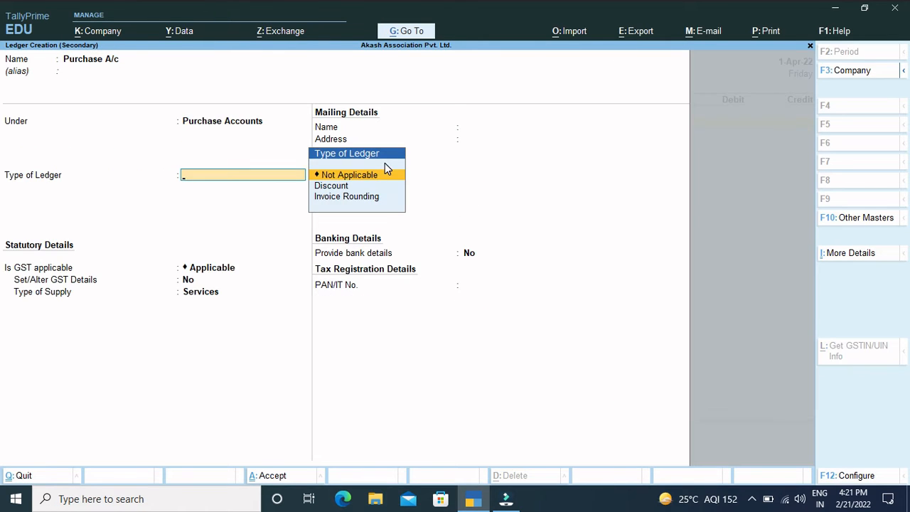
pyautogui.press('Return')
pyautogui.hotkey('ctrl', 'a')
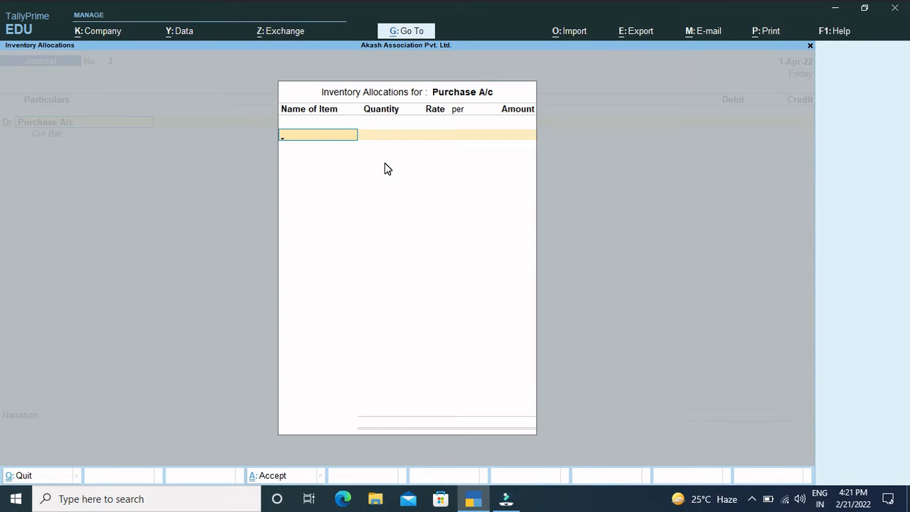
# Step: Skip the inventory allocation and debit Purchase A/c with 15,000
pyautogui.press('Escape')
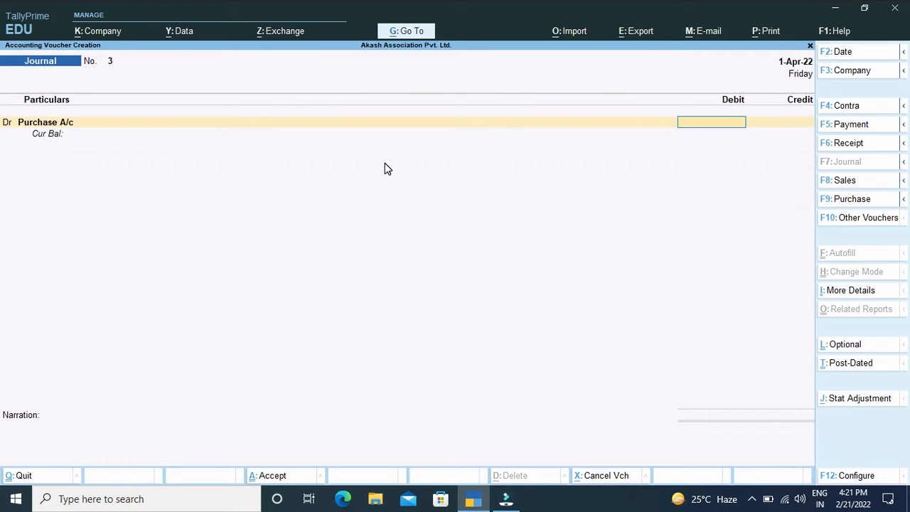
pyautogui.write('15000')
pyautogui.press('Return')
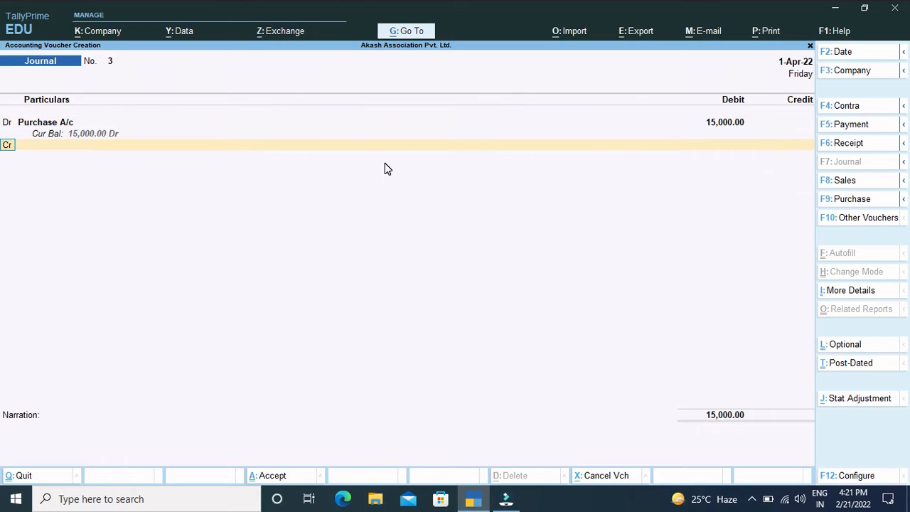
# Step: Start a new ledger named "Cash A/c" for the journal's credit line
pyautogui.press('Return')
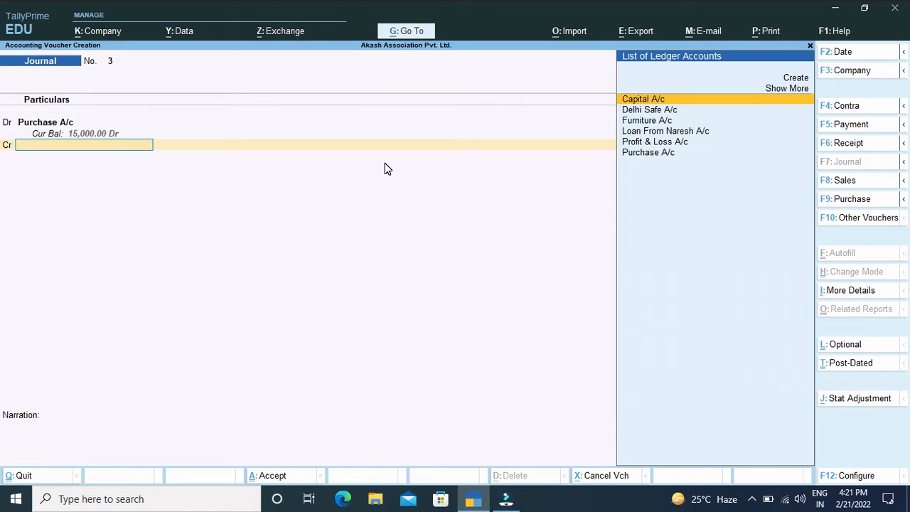
pyautogui.write('Ca')
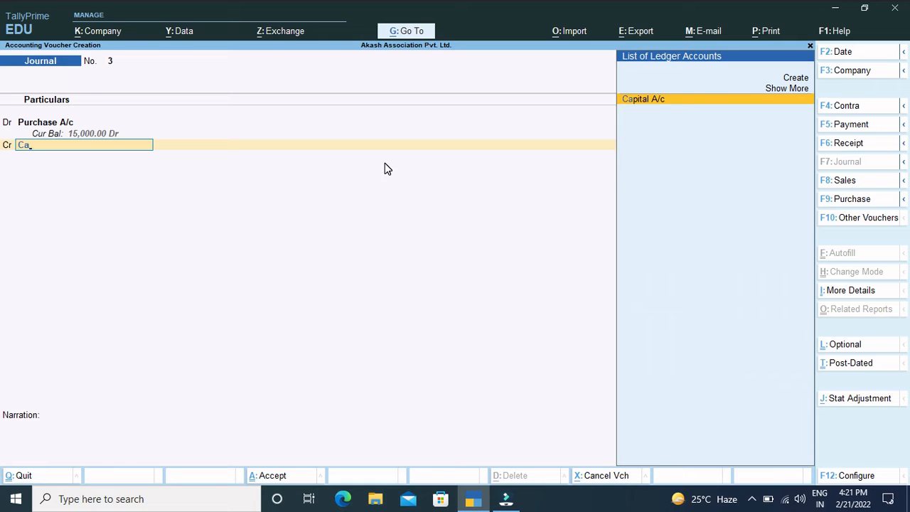
pyautogui.press('BackSpace')
pyautogui.press('BackSpace')
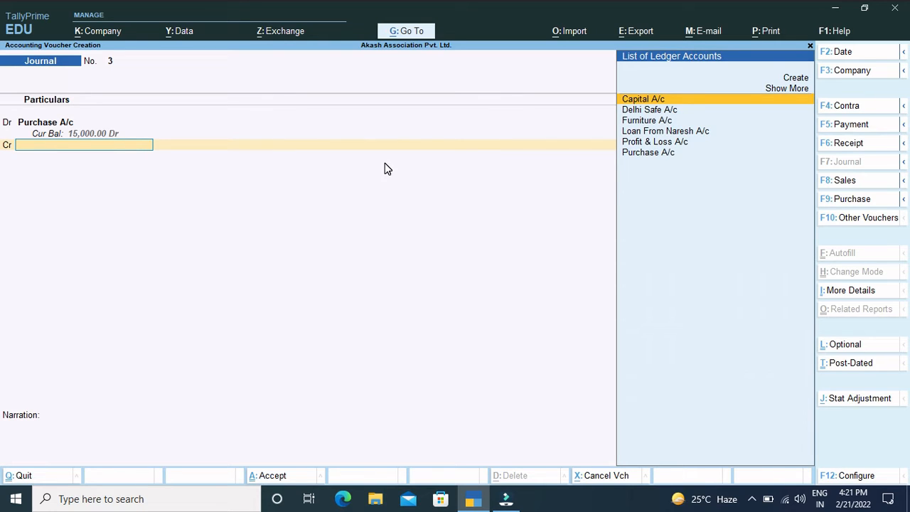
pyautogui.hotkey('alt', 'c')
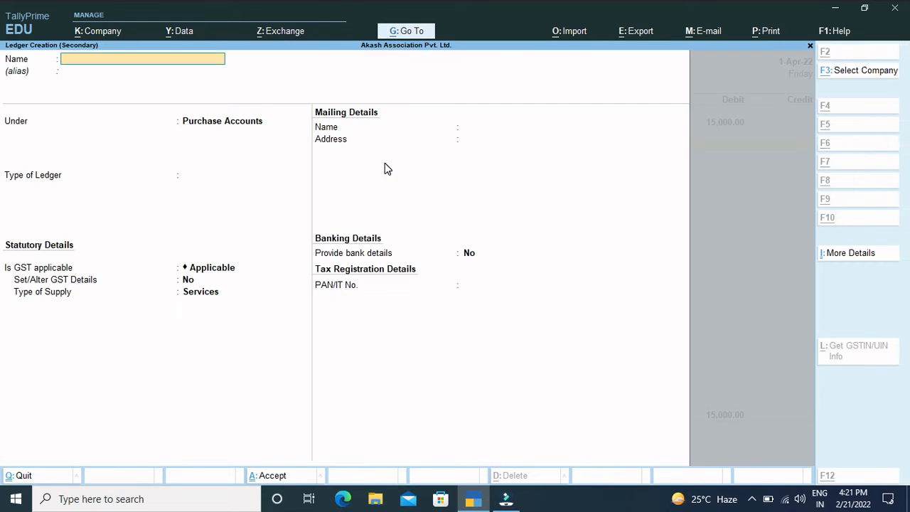
pyautogui.write('Cash')
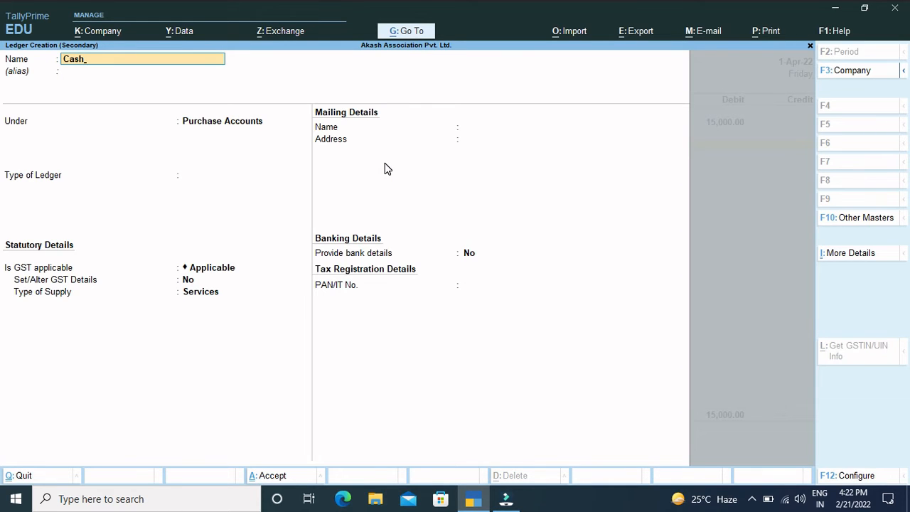
pyautogui.write(' A/c')
# Step: Put the Cash A/c ledger under Cash-in-Hand and save it
pyautogui.press('Return')
pyautogui.press('Return')
pyautogui.write('Cash')
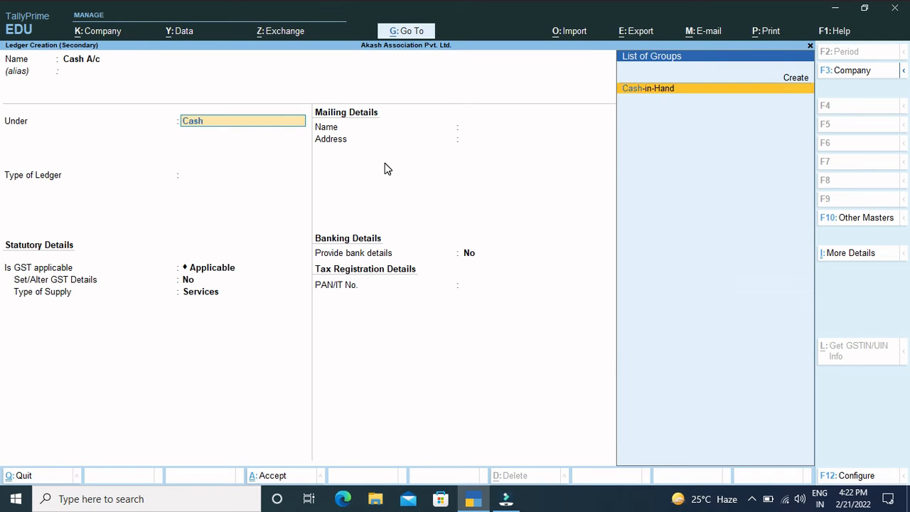
pyautogui.press('Return')
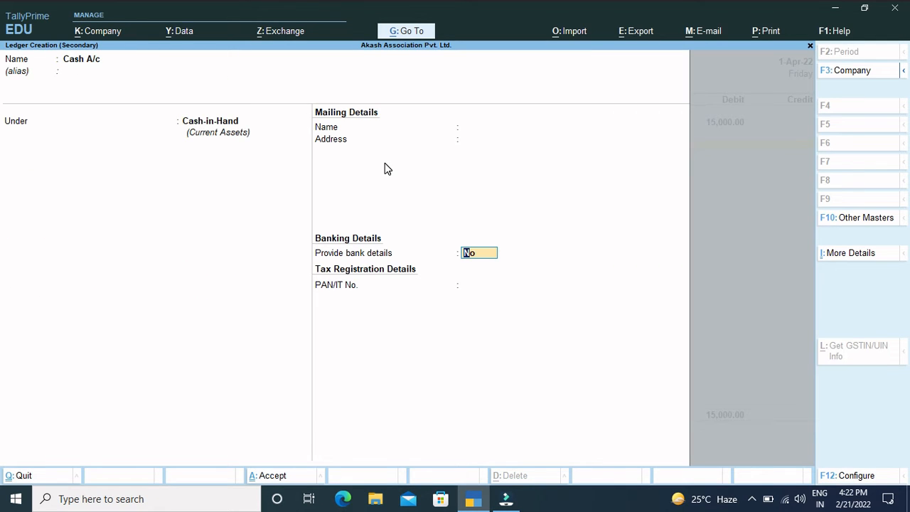
pyautogui.hotkey('ctrl', 'a')
# Step: Credit Cash A/c with 15,000 and proceed to the voucher's narration
pyautogui.press('Return')
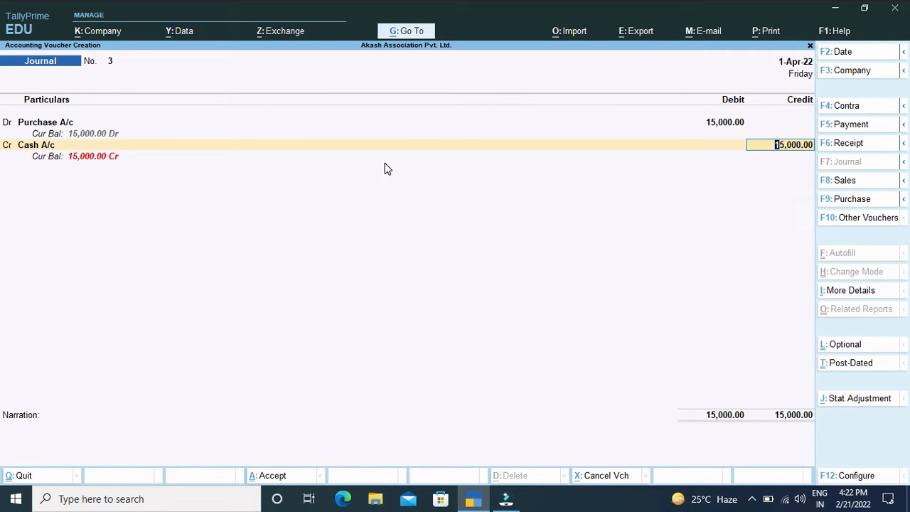
pyautogui.press('Return')
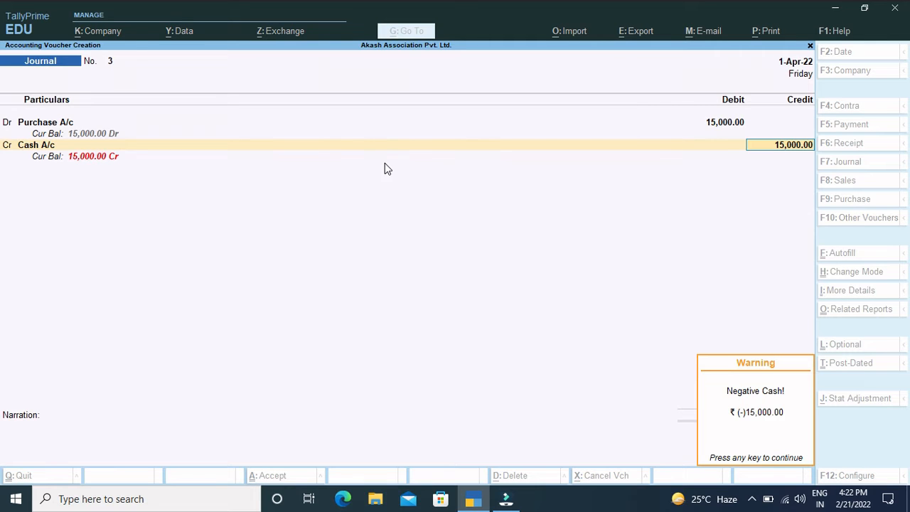
pyautogui.press('Return')
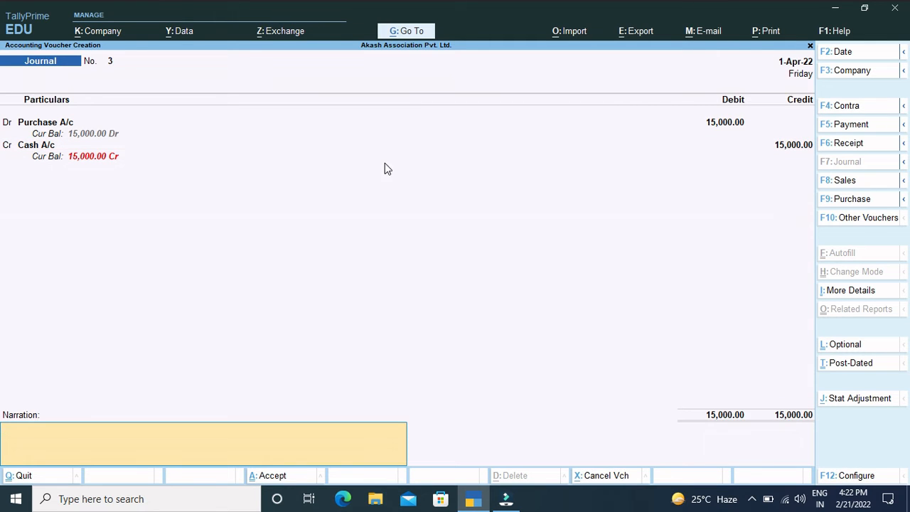
# Step: Add the narration "being purchase goods" and save the journal voucher
pyautogui.write('being')
pyautogui.write('f')
pyautogui.write('p')
pyautogui.press('BackSpace')
pyautogui.press('BackSpace')
pyautogui.write('pur')
pyautogui.press('BackSpace')
pyautogui.write('chase goods')
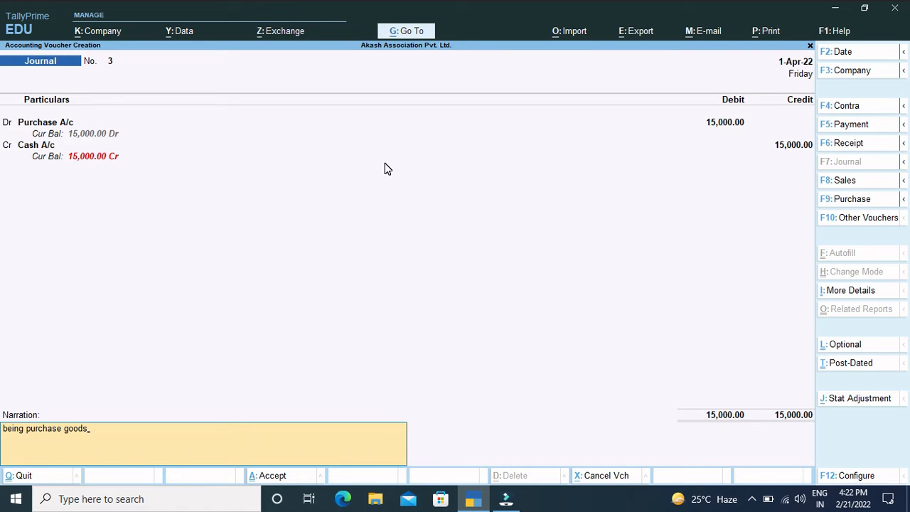
pyautogui.press('Return')
pyautogui.press('Return')
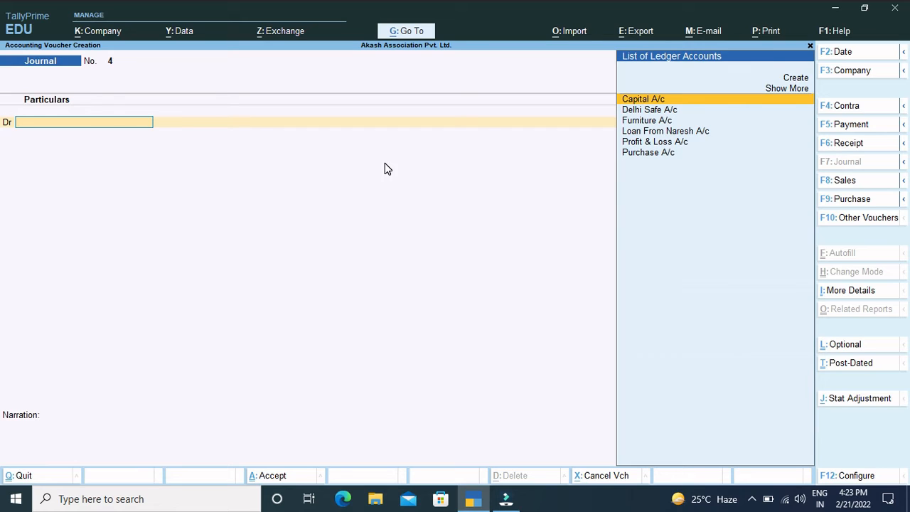
# Step: Debit Purchase A/c with 30,000 in the new journal voucher, skipping the inventory allocation
pyautogui.write('P')
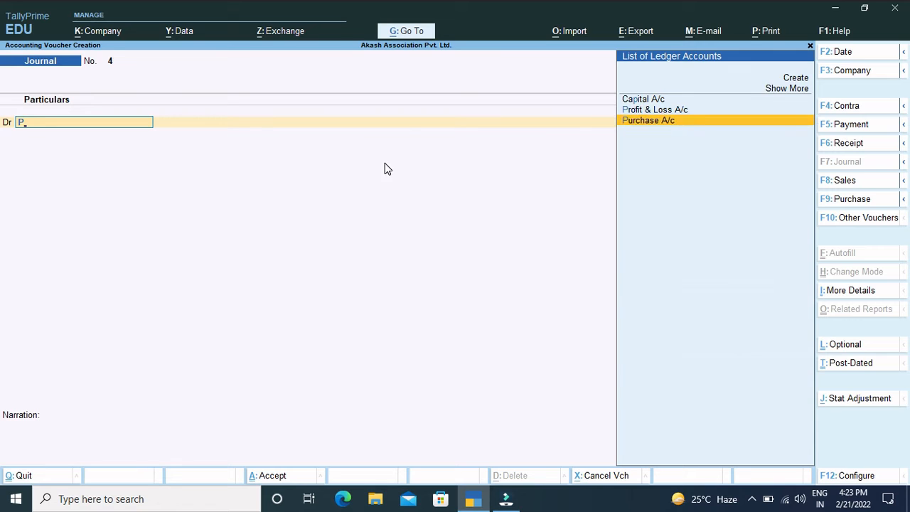
pyautogui.press('Return')
pyautogui.press('Escape')
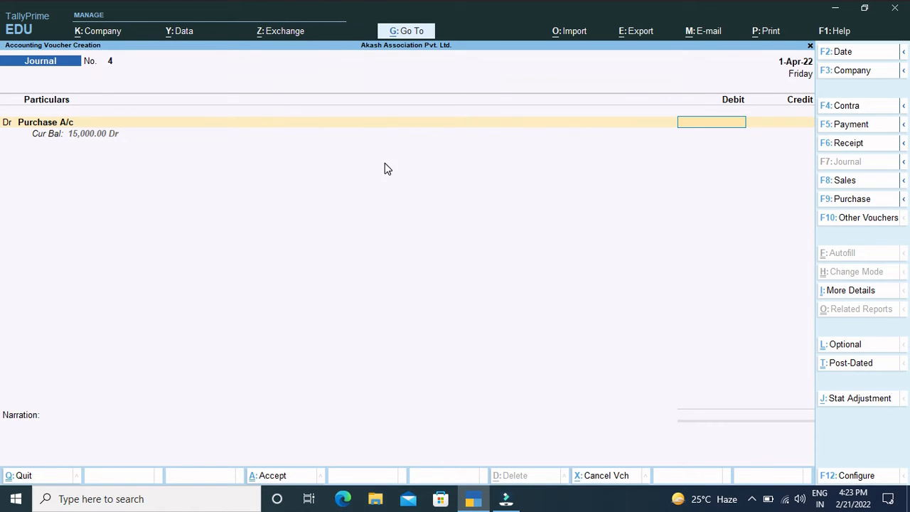
pyautogui.write('30000')
pyautogui.press('Return')
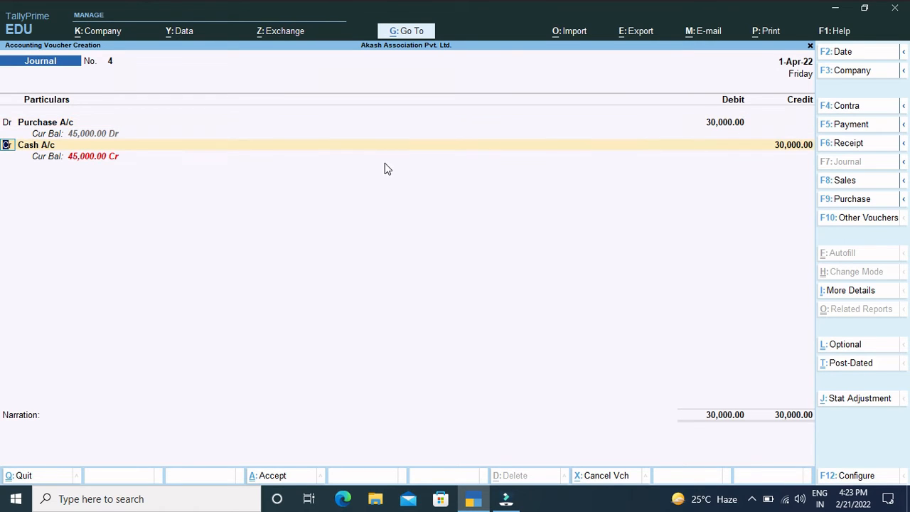
# Step: Replace the suggested Cash A/c credit ledger by starting a new ledger named after the supplier, ending in "A/c"
pyautogui.press('Return')
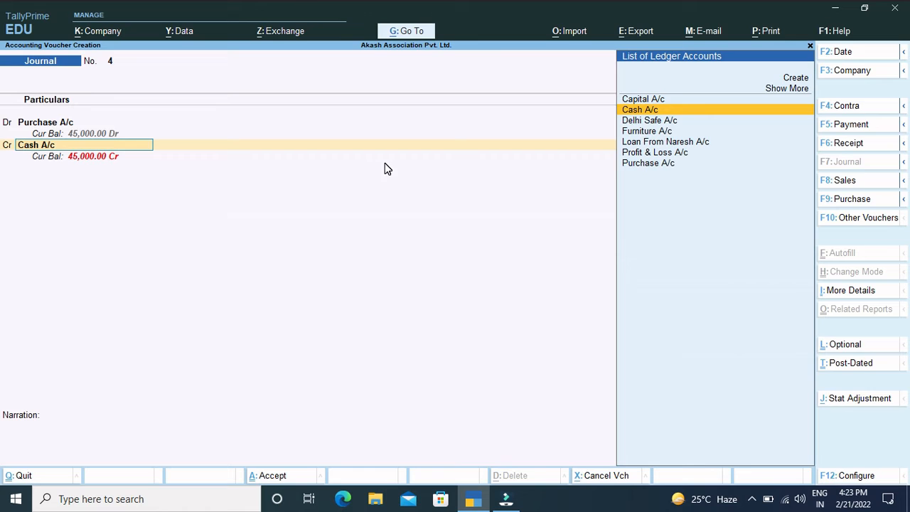
pyautogui.hotkey('alt', 'c')
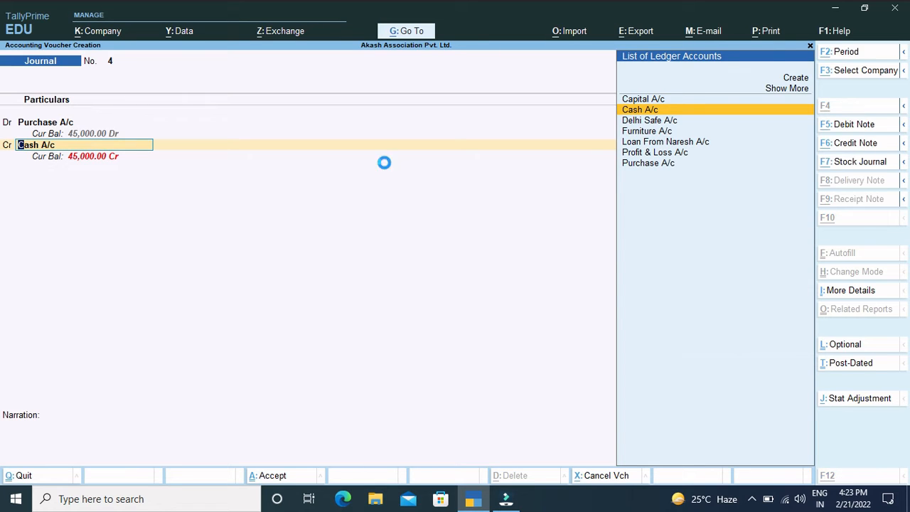
pyautogui.write('Mahesh')
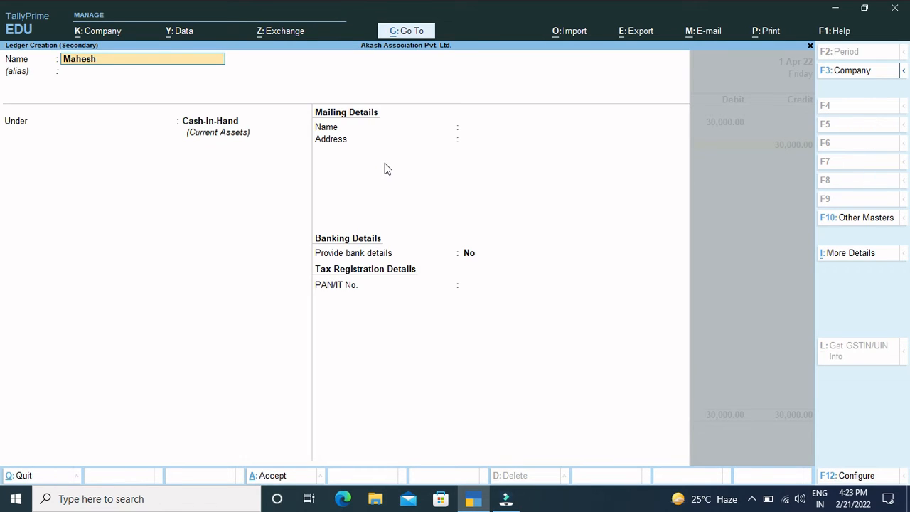
pyautogui.write(' A/c')
pyautogui.press('Return')
pyautogui.press('Return')
# Step: Put the supplier's ledger under Sundry Creditors, keep bill-by-bill balances at Yes, and save it
pyautogui.write('Su')
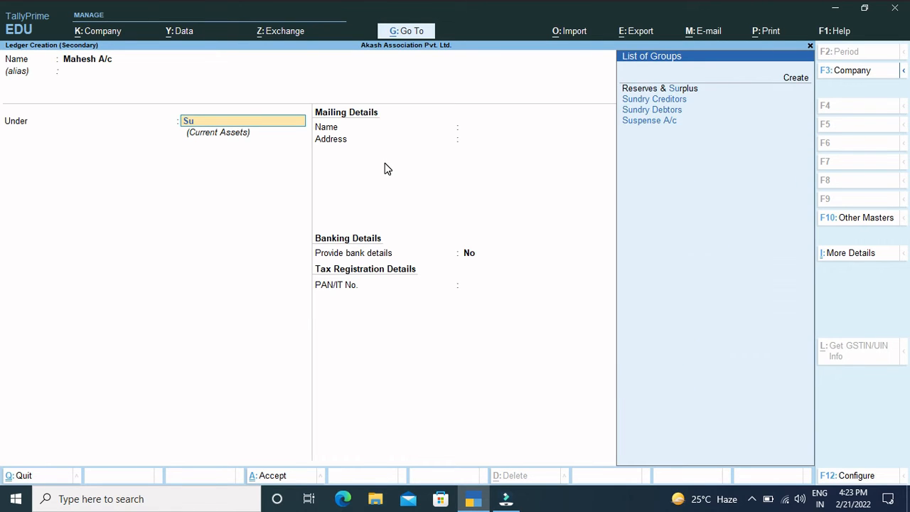
pyautogui.write('n')
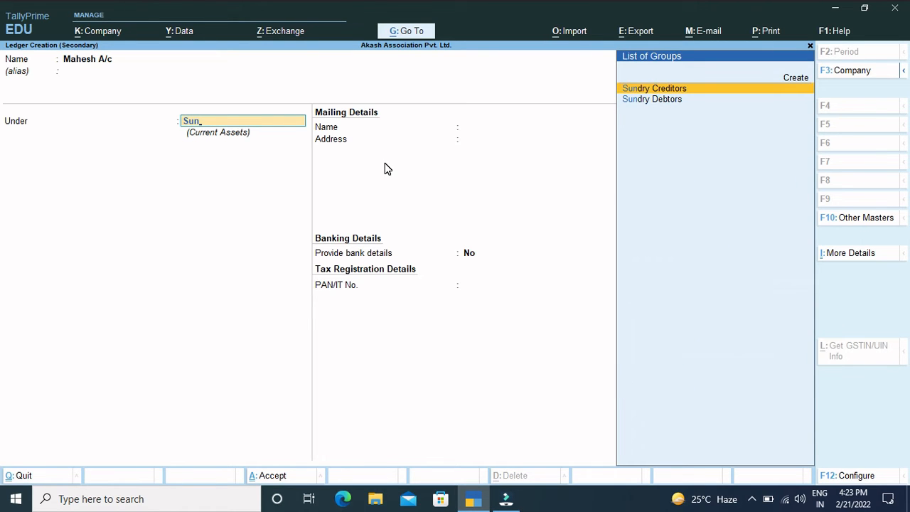
pyautogui.press('Return')
pyautogui.press('Return')
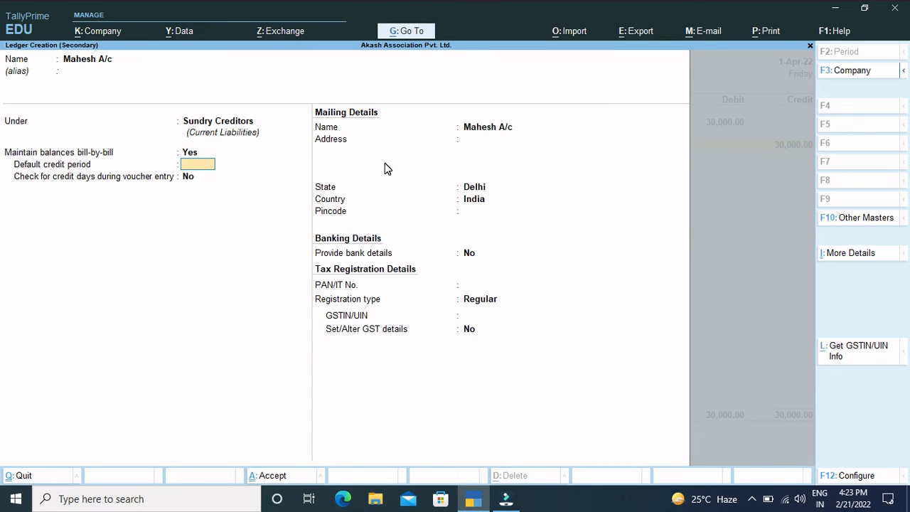
pyautogui.hotkey('ctrl', 'a')
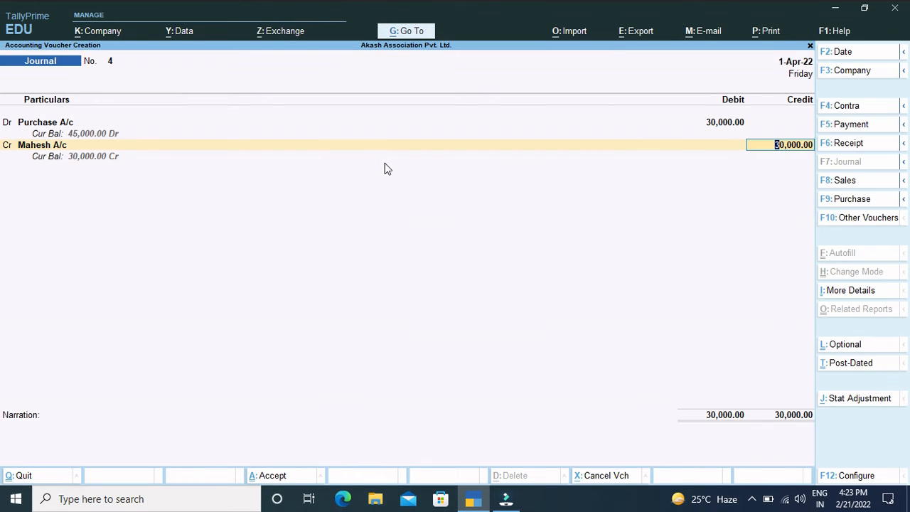
# Step: Credit the supplier's account with 30,000 and allocate the amount On Account, leaving the voucher open for its narration
pyautogui.press('Return')
# Step: Add a narration starting "being purchses from" to the credit purchase's journal voucher
pyautogui.press('Return')
pyautogui.press('Return')
pyautogui.press('Return')
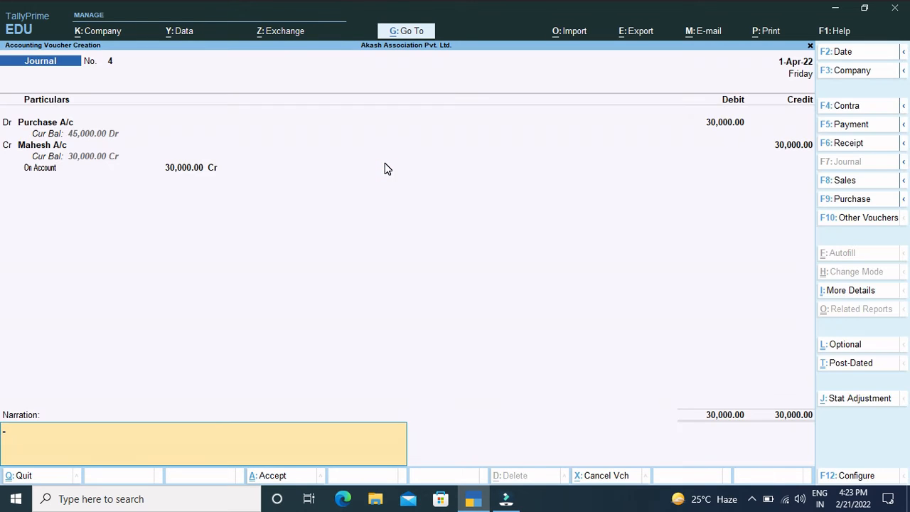
pyautogui.press('Return')
pyautogui.press('Escape')
pyautogui.write('being purchses from')
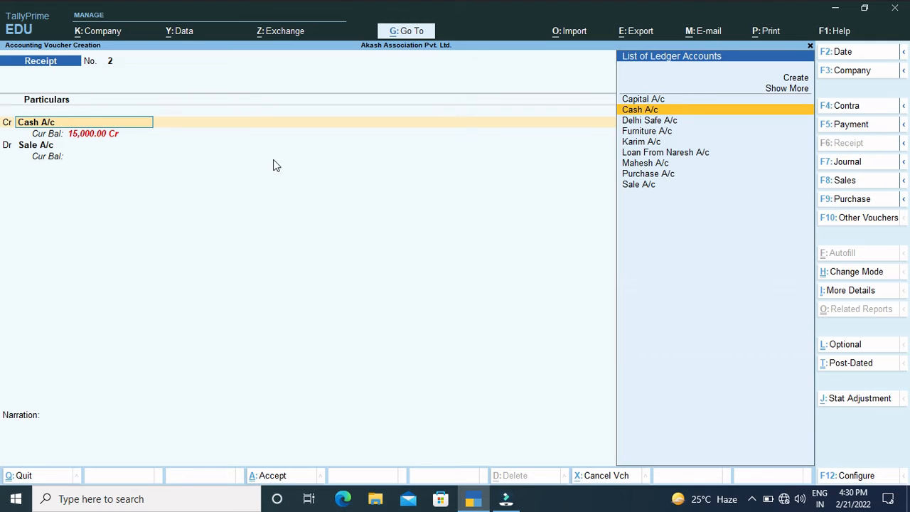
pyautogui.press('Return')
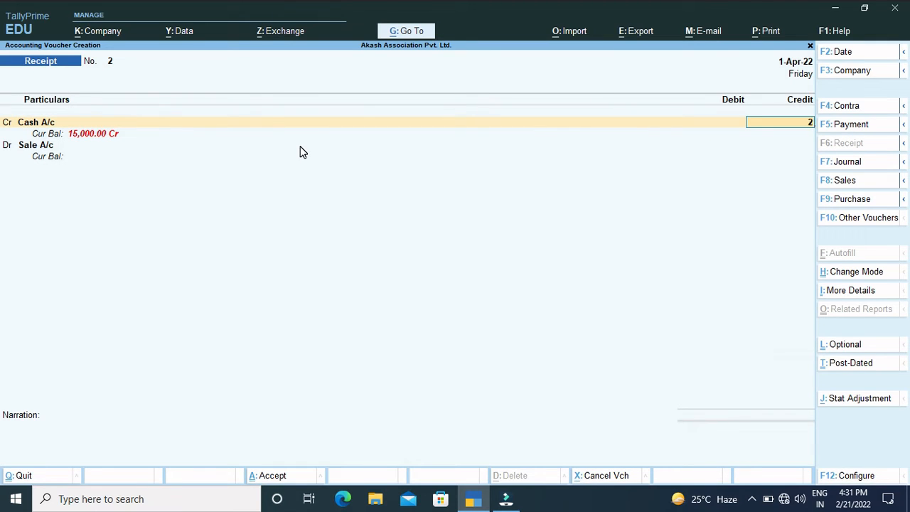
pyautogui.write('25000')
pyautogui.press('BackSpace')
pyautogui.press('BackSpace')
pyautogui.press('BackSpace')
pyautogui.press('BackSpace')
pyautogui.press('BackSpace')
pyautogui.press('BackSpace')
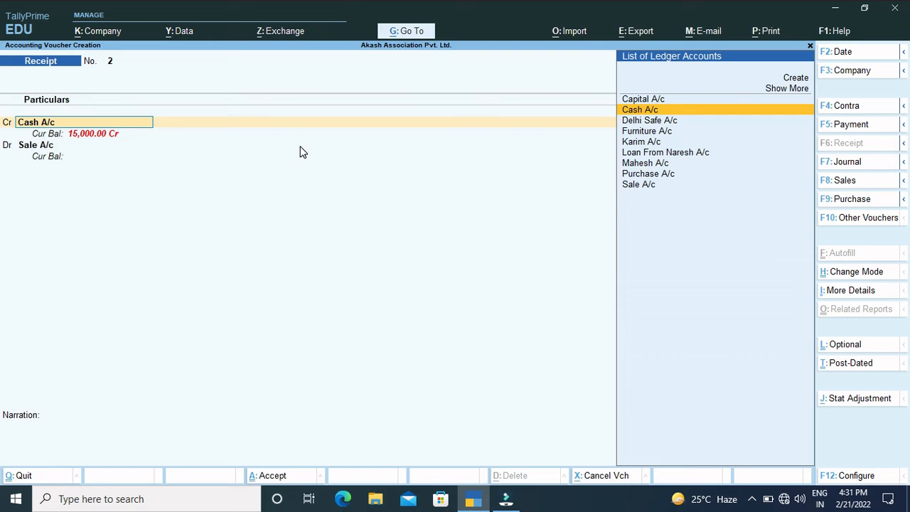
# Step: Replace the receipt's credit ledger with Sale A/c, leave its inventory allocation empty, and credit it with 25,000
pyautogui.write('sa')
pyautogui.press('Return')
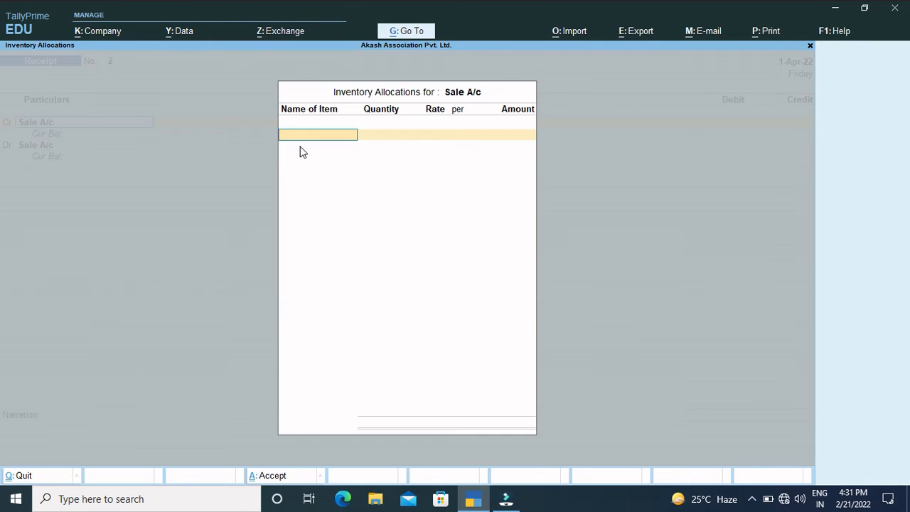
pyautogui.press('Escape')
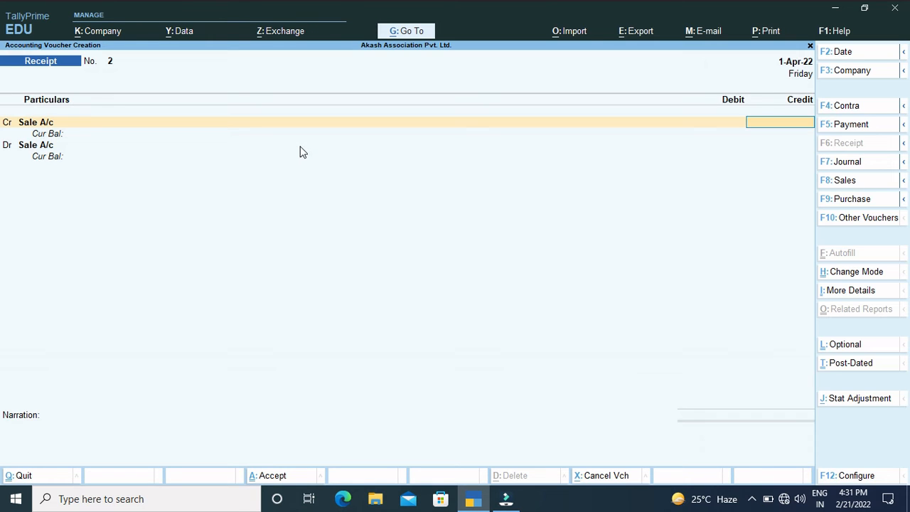
pyautogui.write('25000')
pyautogui.press('Return')
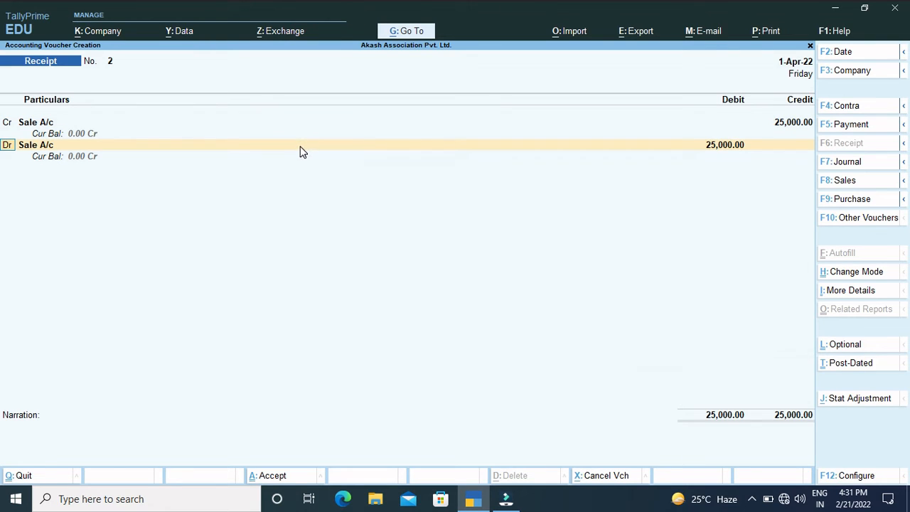
# Step: Change the receipt's debit ledger to Cash A/c for 25,000 and save the voucher without a narration
pyautogui.press('Return')
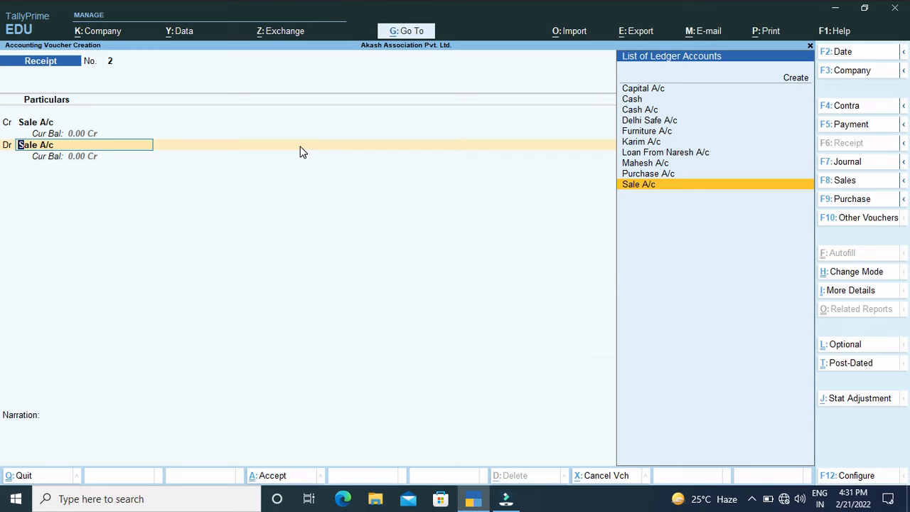
pyautogui.write('Cas')
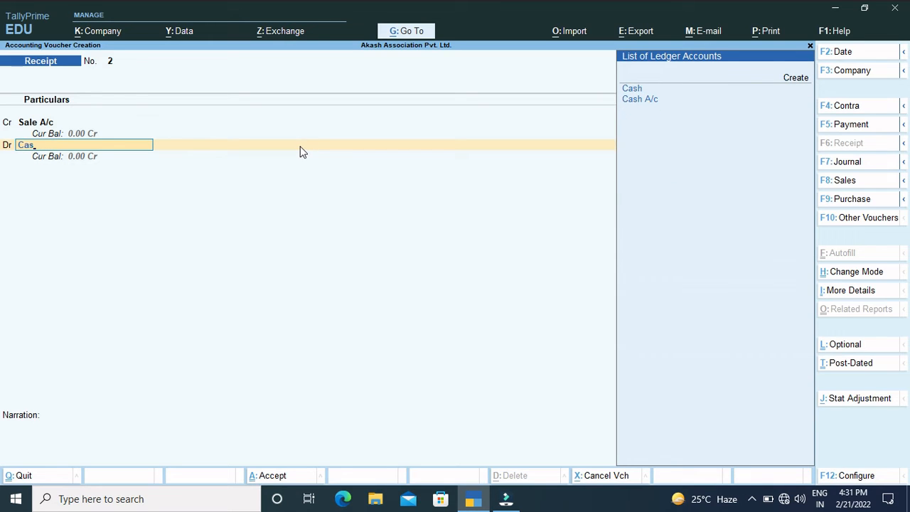
pyautogui.press('Down')
pyautogui.press('Return')
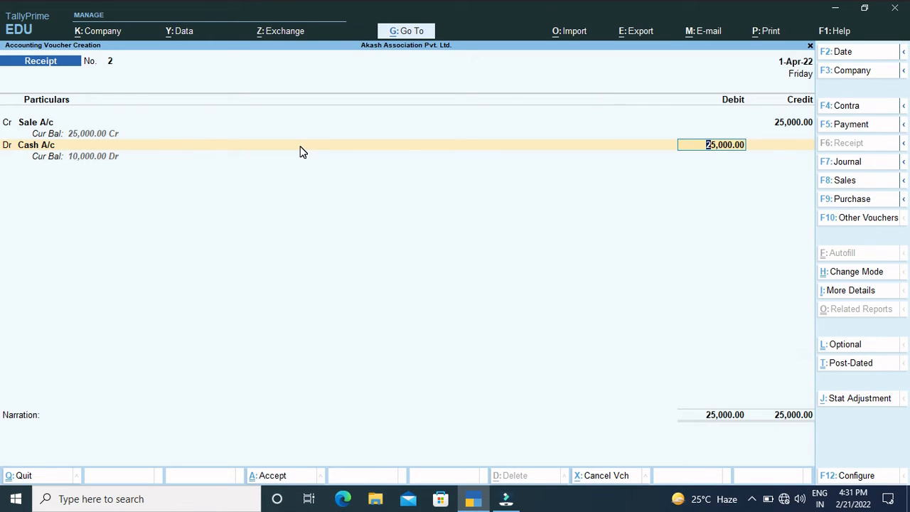
pyautogui.press('Return')
pyautogui.press('Return')
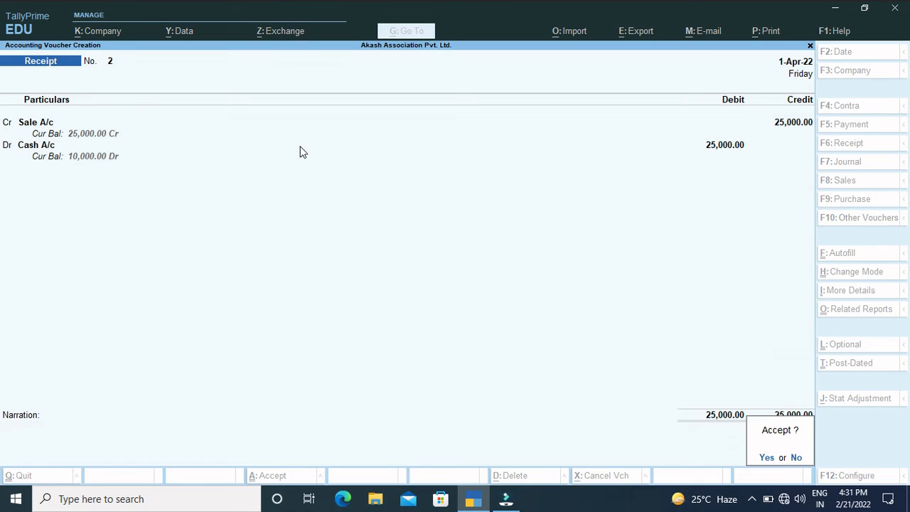
pyautogui.press('Return')
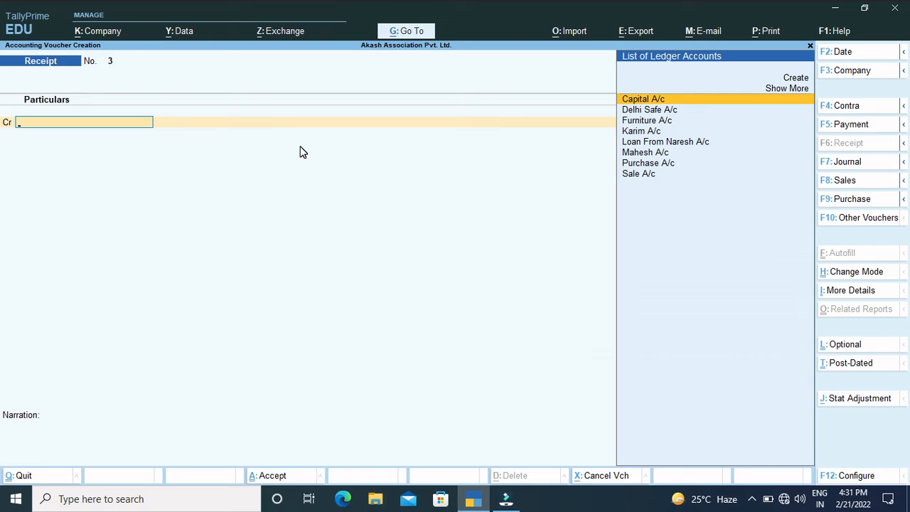
# Step: In a new journal voucher, start a new debit ledger named after the credit customer, ending in "A/c"
pyautogui.click(846, 163)
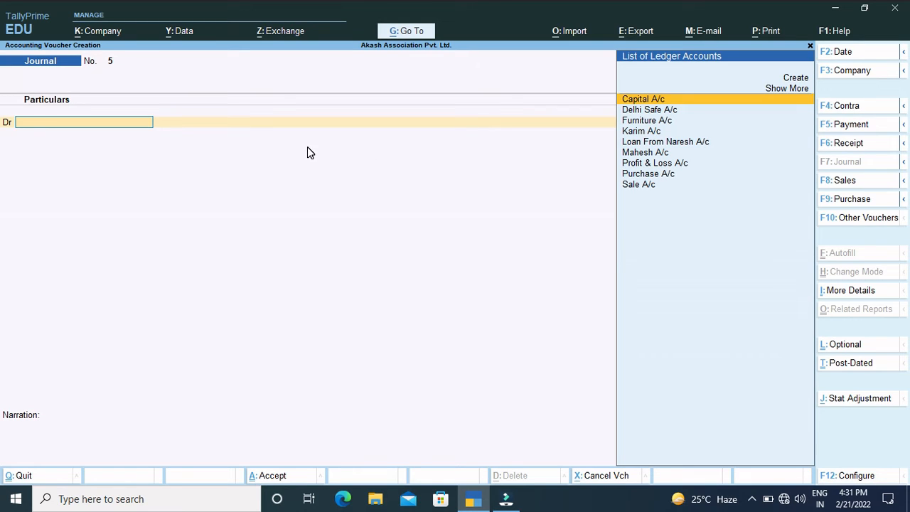
pyautogui.write('Sh')
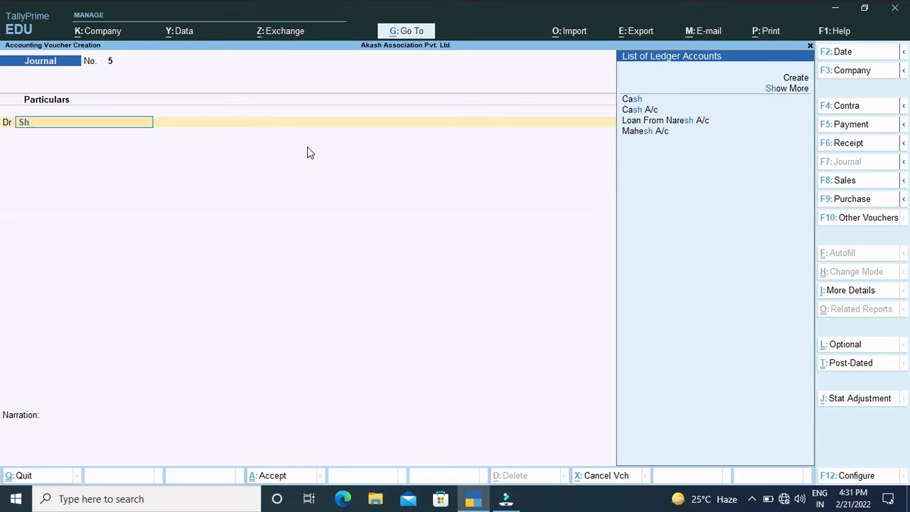
pyautogui.press('BackSpace')
pyautogui.press('BackSpace')
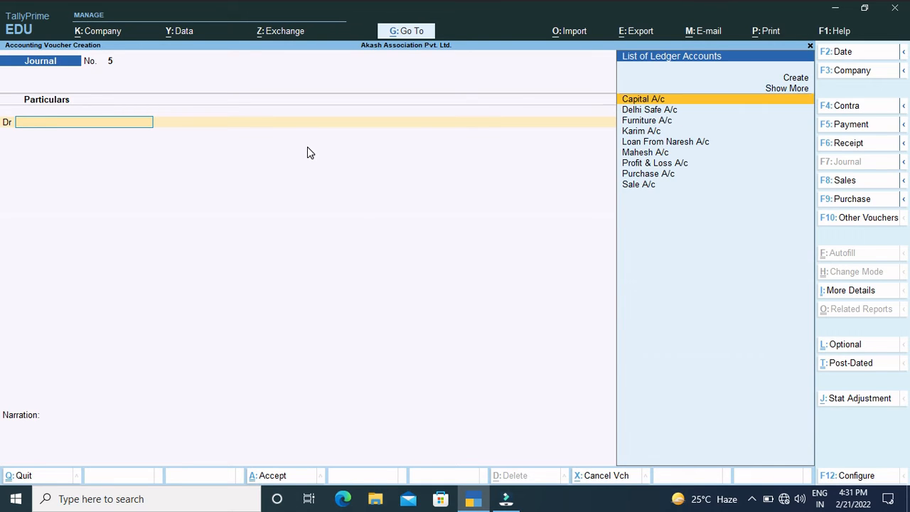
pyautogui.hotkey('alt', 'c')
pyautogui.write('Sh')
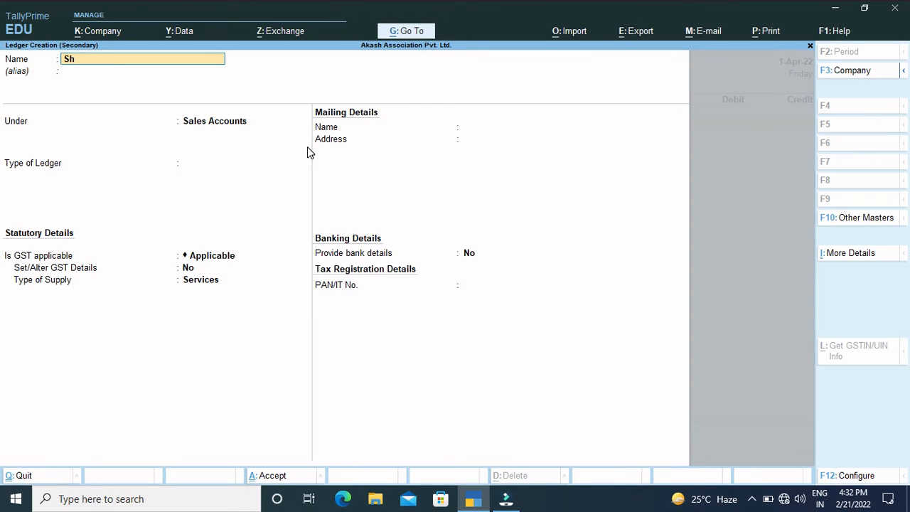
pyautogui.write('ayam A/c')
pyautogui.press('Return')
pyautogui.press('Return')
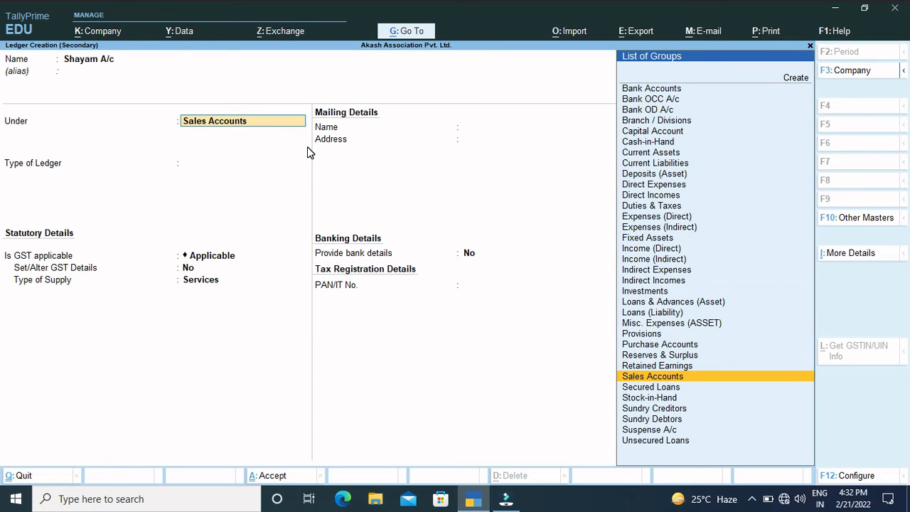
# Step: Put the customer's ledger under Sundry Debtors, keep bill-by-bill balances at Yes, and save it
pyautogui.write('Sun')
pyautogui.press('Down')
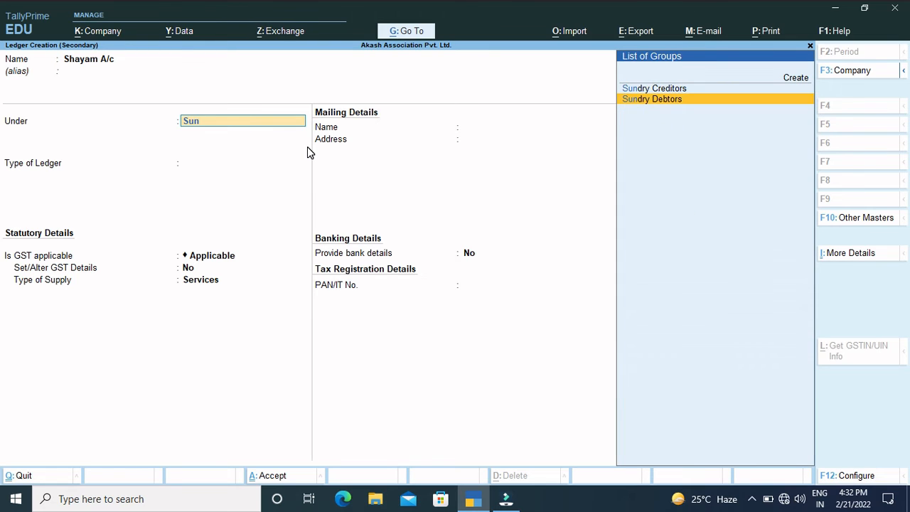
pyautogui.press('Return')
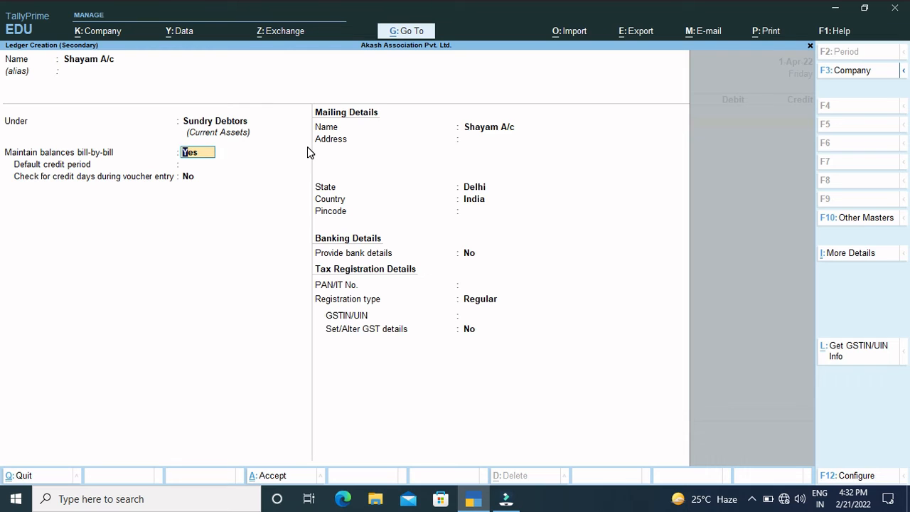
pyautogui.hotkey('ctrl', 'a')
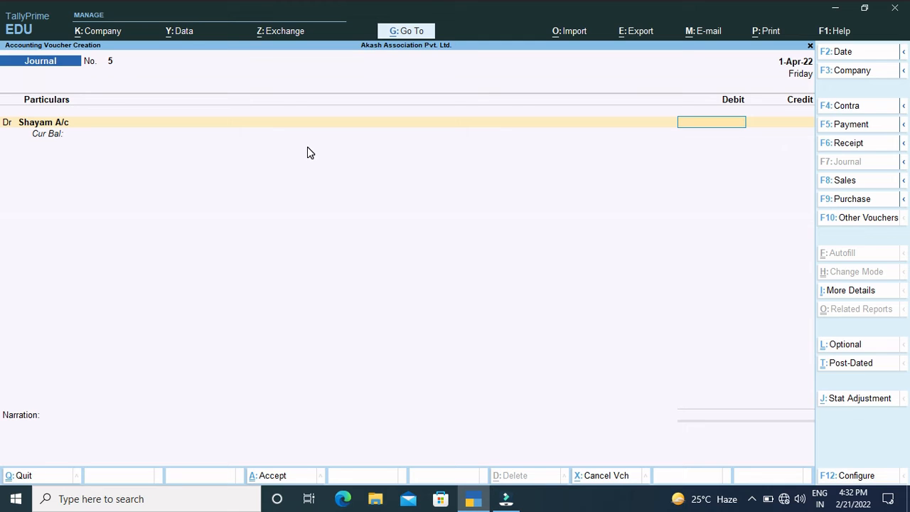
# Step: Debit the customer's account with 30,000 in the journal voucher and allocate the amount On Account
pyautogui.write('30000')
pyautogui.press('Return')
pyautogui.press('Return')
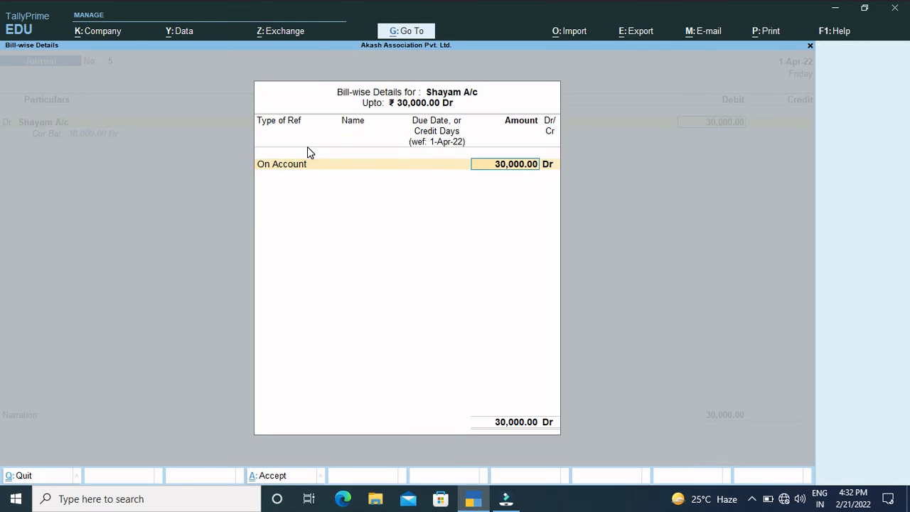
pyautogui.press('Return')
pyautogui.press('Return')
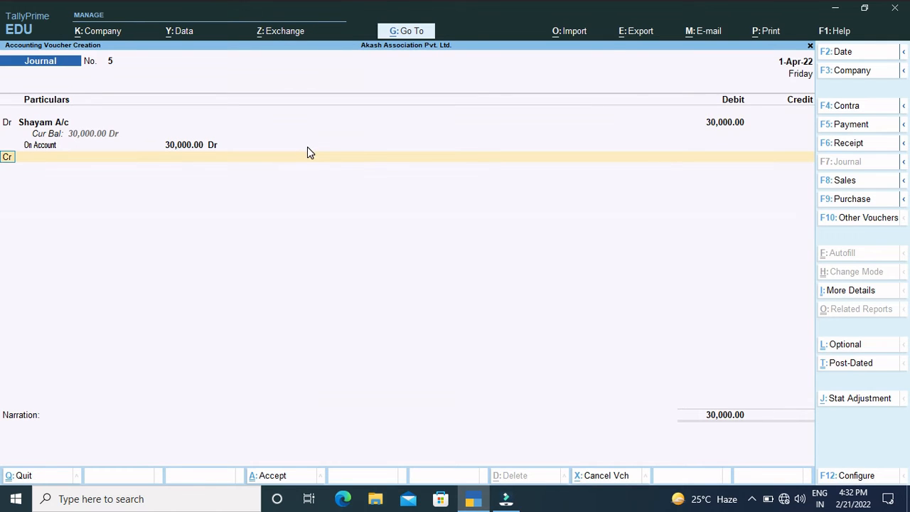
# Step: Credit Sale A/c with 30,000 in the journal voucher, leaving its inventory allocation empty
pyautogui.write('Sa')
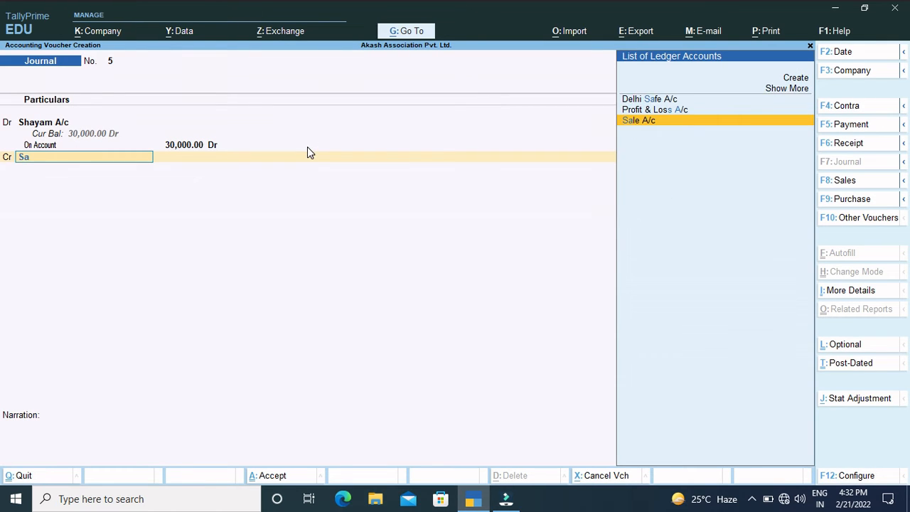
pyautogui.press('Return')
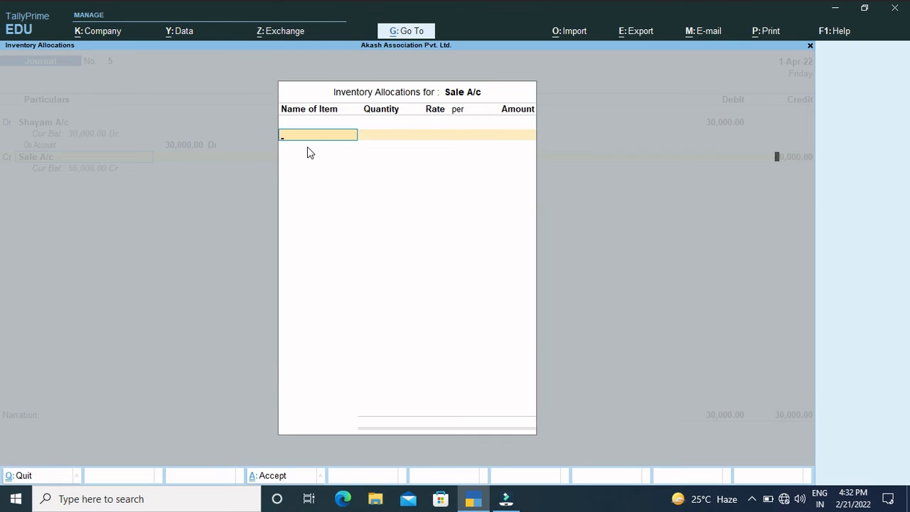
pyautogui.press('Return')
pyautogui.press('Return')
# Step: Add a narration that the goods were sold to the customer on credit, and save the journal voucher
pyautogui.write('bei')
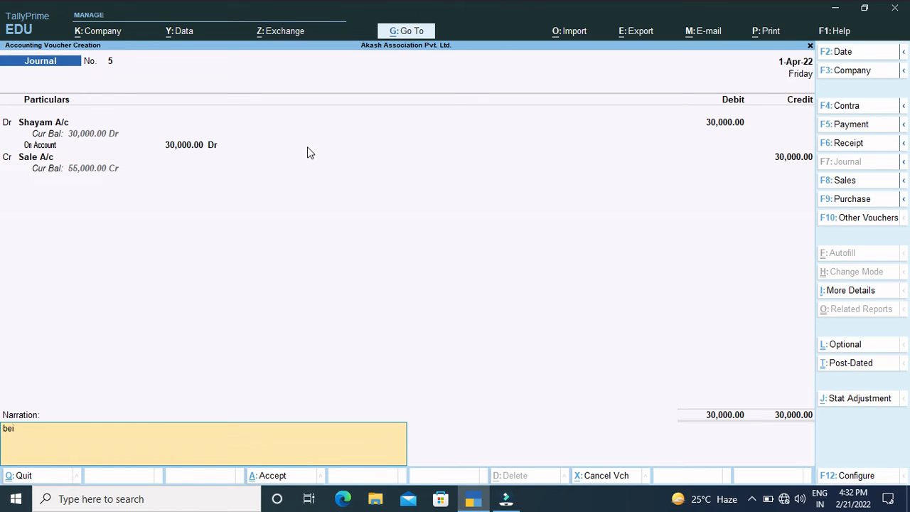
pyautogui.write('ng solk')
pyautogui.press('BackSpace')
pyautogui.write('d to shyar')
pyautogui.press('BackSpace')
pyautogui.write('m on credit')
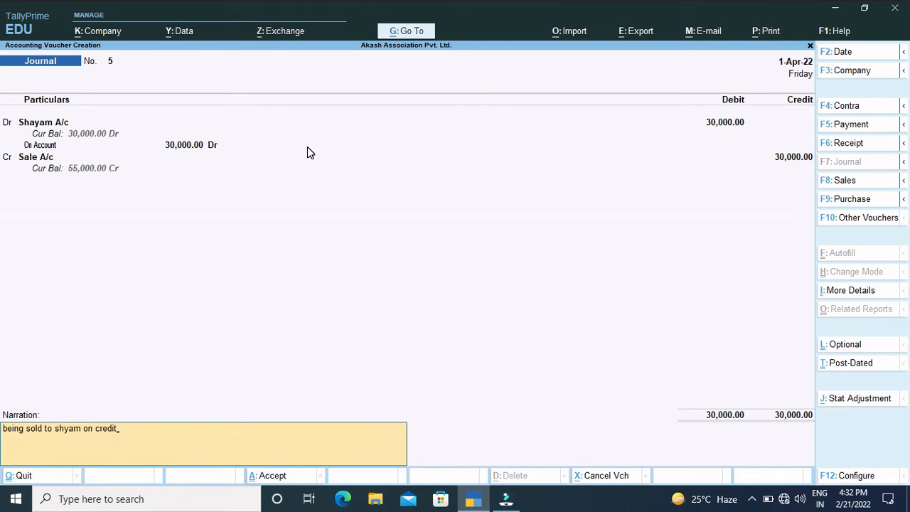
pyautogui.press('Return')
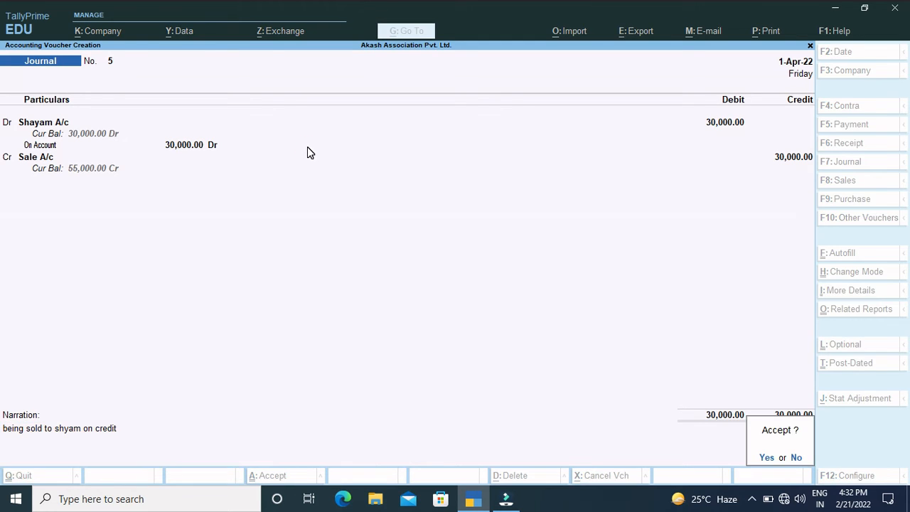
pyautogui.press('Return')
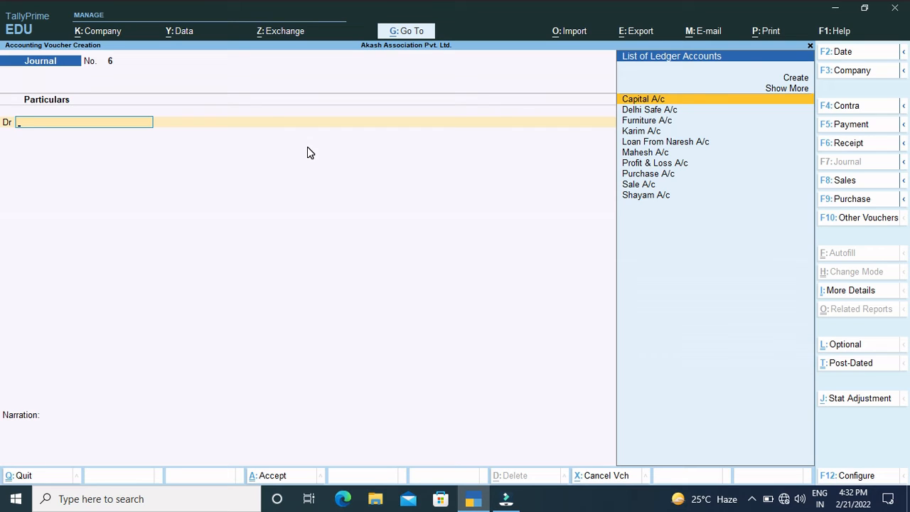
# Step: In a new receipt voucher, credit the customer's account with 20,000 and allocate the amount On Account
pyautogui.click(837, 144)
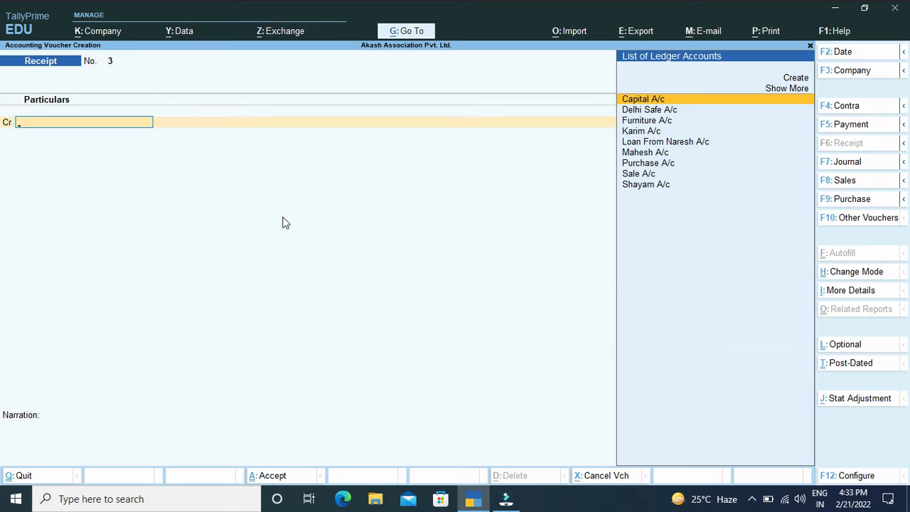
pyautogui.write('Sh')
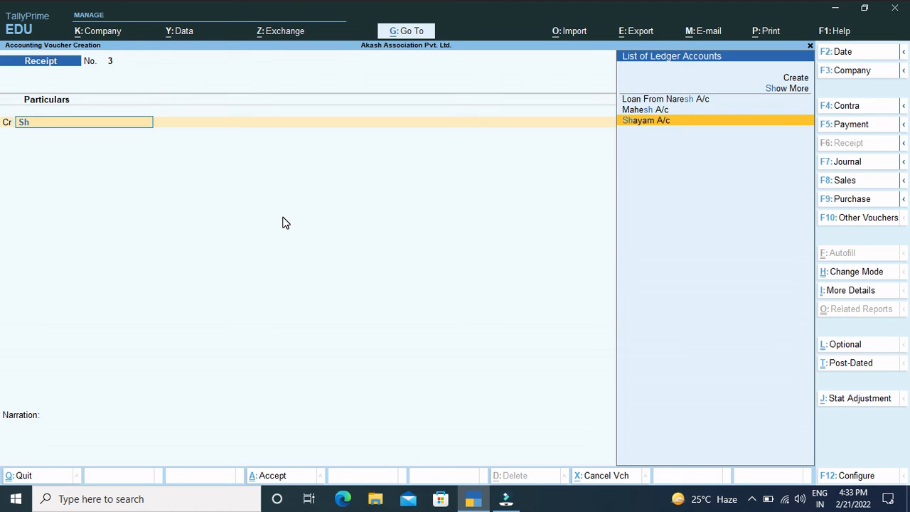
pyautogui.press('Return')
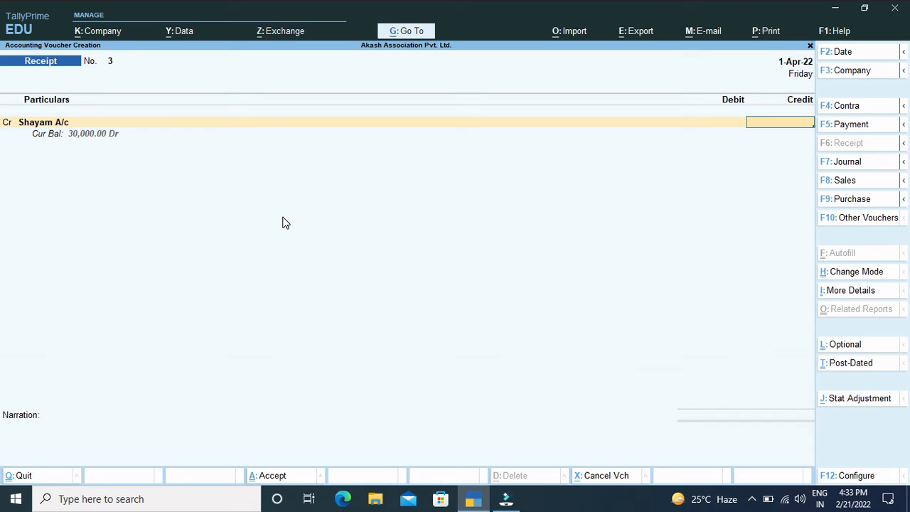
pyautogui.write('20000')
pyautogui.press('Return')
pyautogui.press('Return')
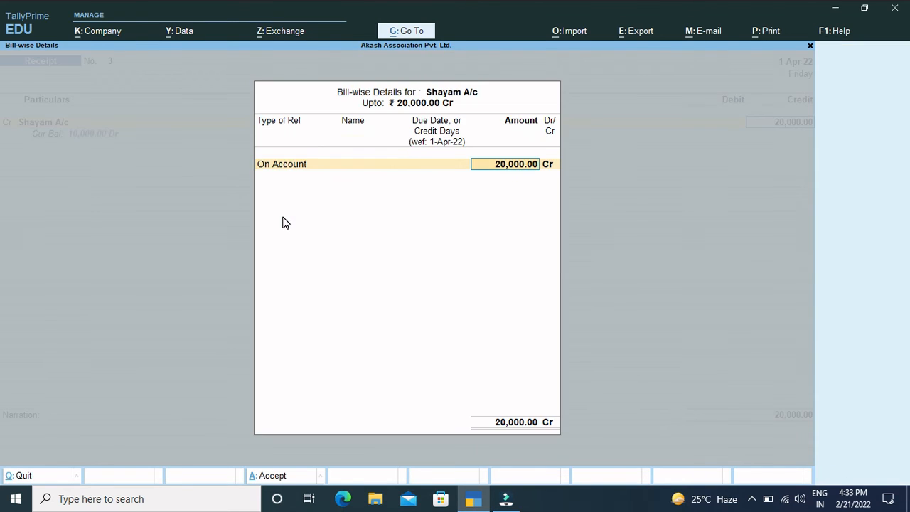
pyautogui.press('Return')
# Step: Debit Cash A/c with 20,000 in the customer's receipt voucher
pyautogui.press('Return')
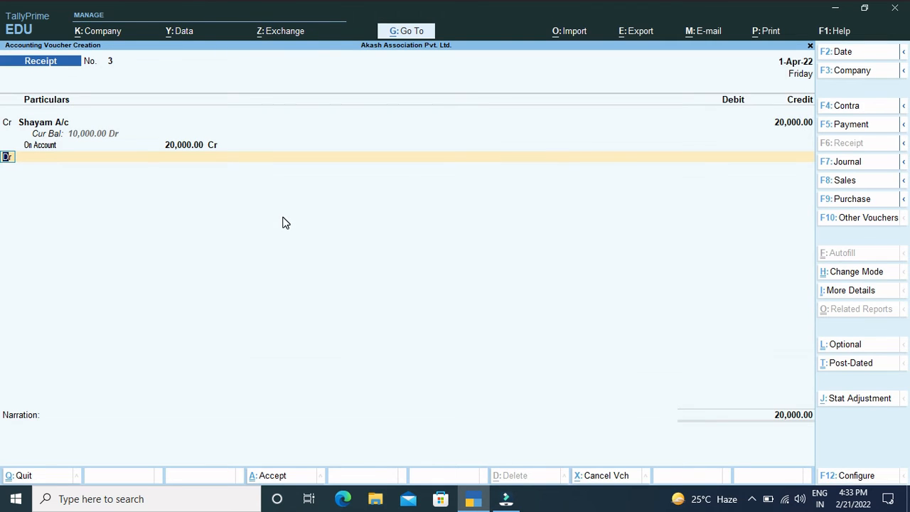
pyautogui.press('Return')
pyautogui.write('Ca')
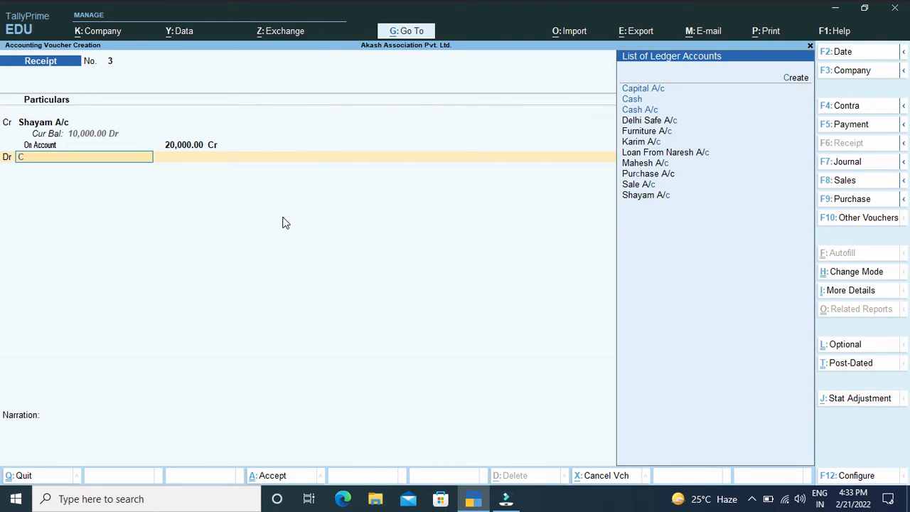
pyautogui.press('Down')
pyautogui.press('Down')
pyautogui.press('Down')
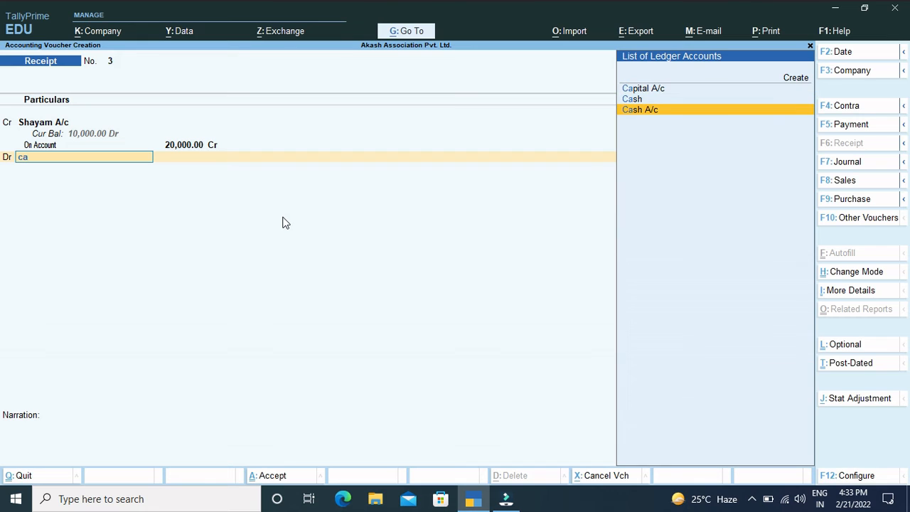
pyautogui.press('Return')
pyautogui.press('Return')
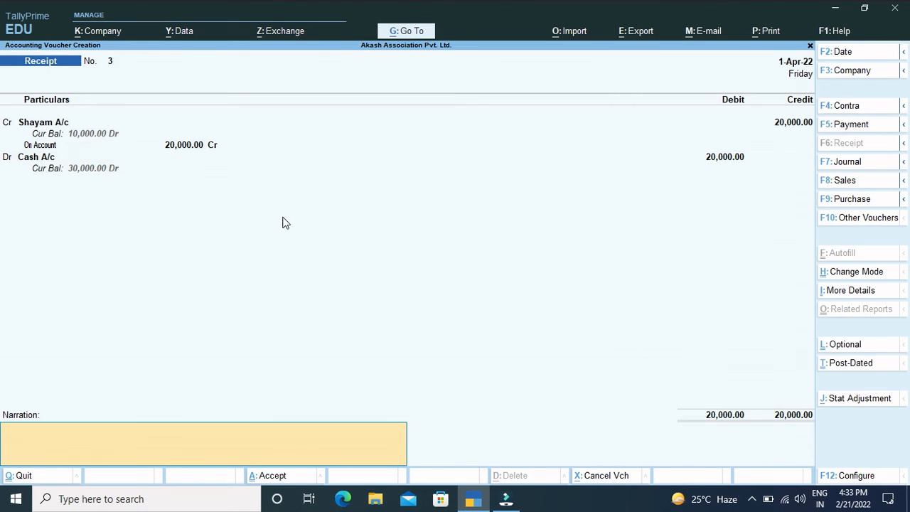
# Step: Add a narration that the customer "paid payment", and save the receipt voucher
pyautogui.write('being shayam paid pa')
pyautogui.write('y')
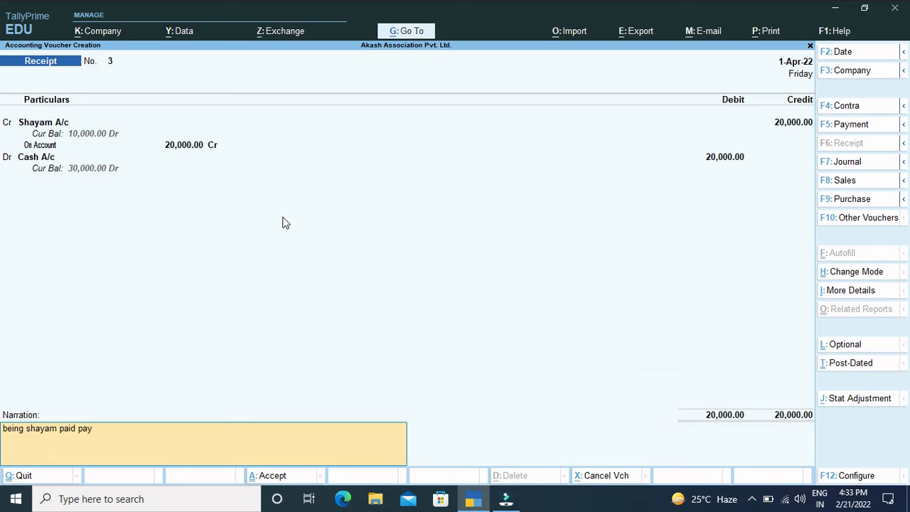
pyautogui.write('t')
pyautogui.press('BackSpace')
pyautogui.write('ment')
pyautogui.press('Return')
pyautogui.press('Return')
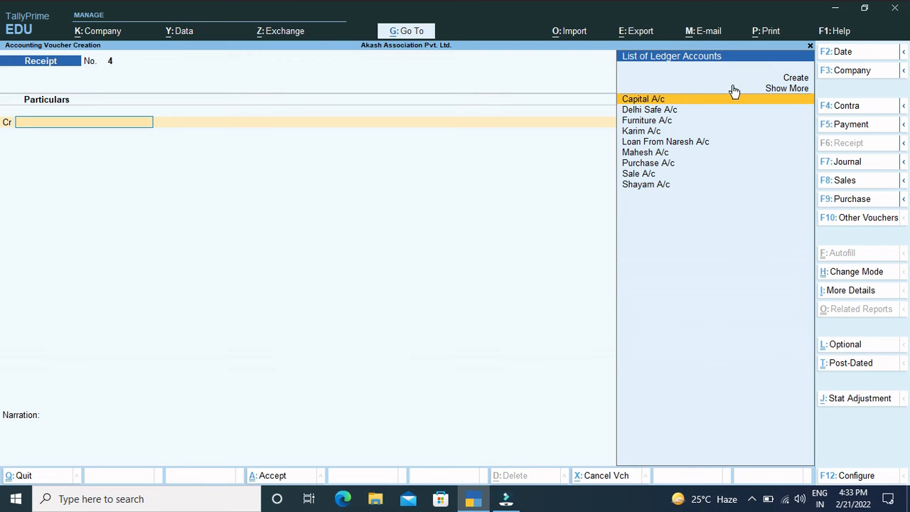
# Step: In a new payment voucher, debit the credit supplier's account with 10,000 and allocate the amount On Account
pyautogui.click(845, 125)
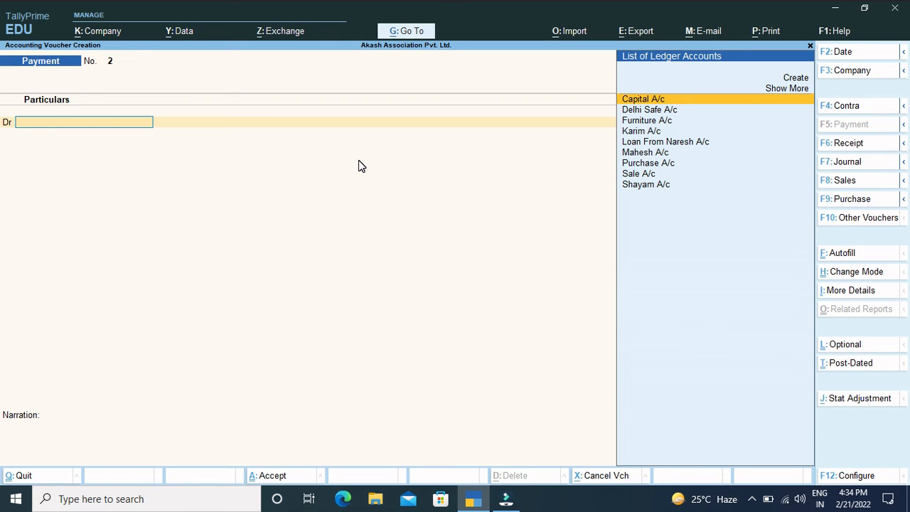
pyautogui.write('Ma')
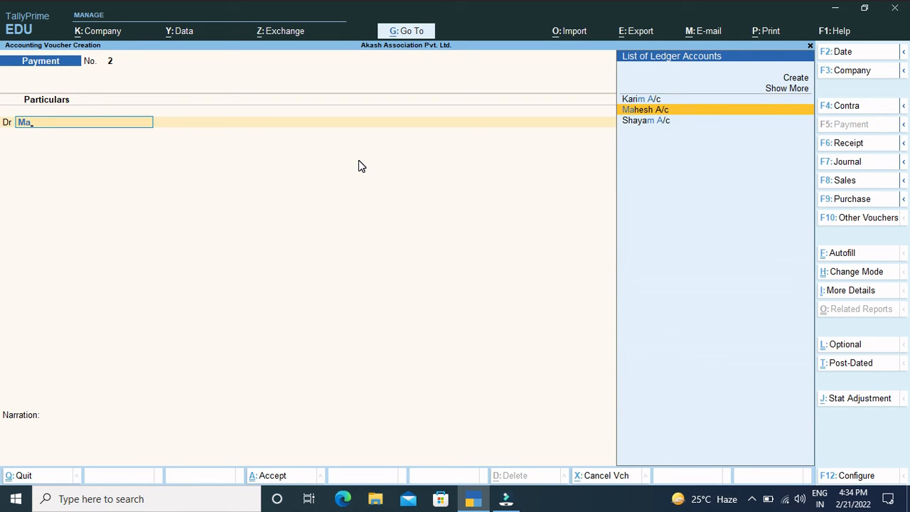
pyautogui.press('Return')
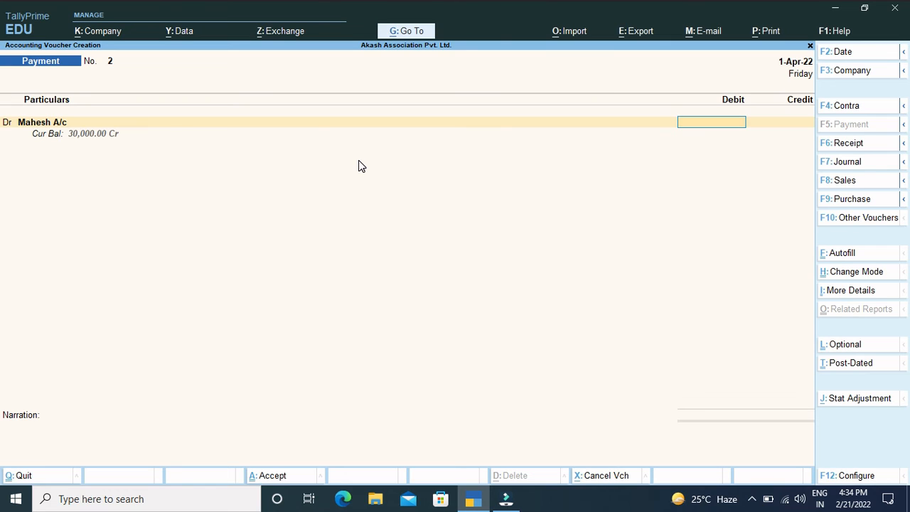
pyautogui.write('10000')
pyautogui.press('Return')
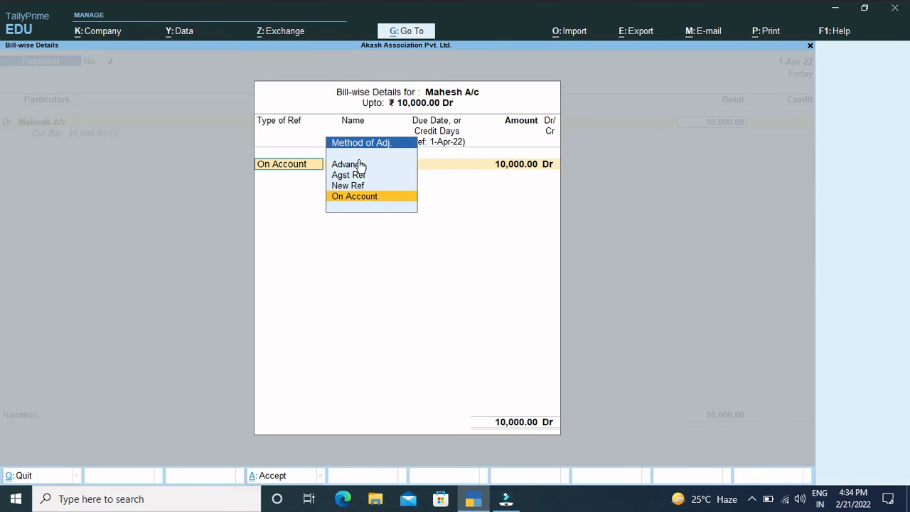
pyautogui.press('Return')
pyautogui.press('Return')
# Step: Credit Cash A/c with 10,000 in the supplier's payment voucher
pyautogui.press('Return')
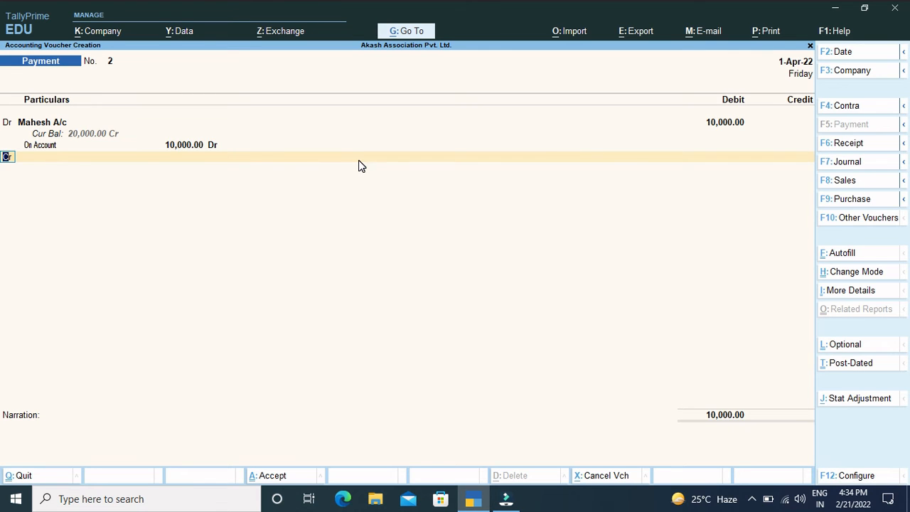
pyautogui.press('Return')
pyautogui.write('Cash')
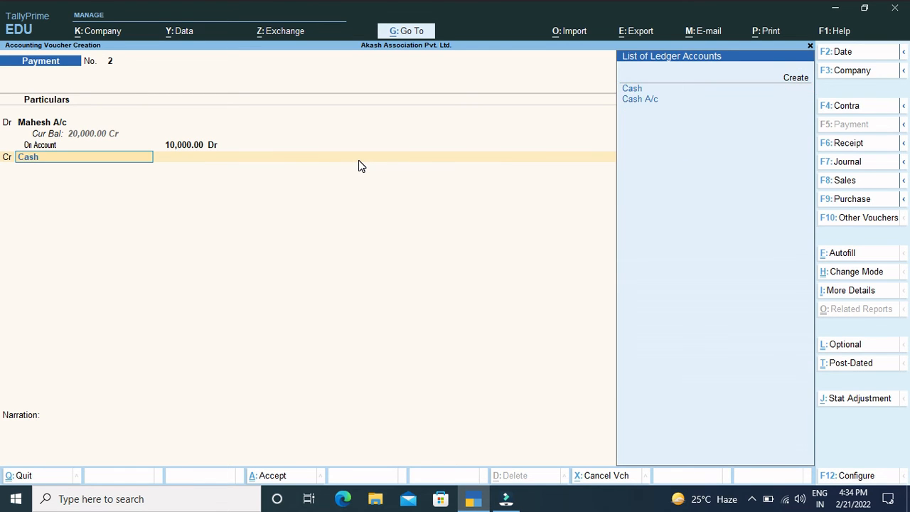
pyautogui.press('Down')
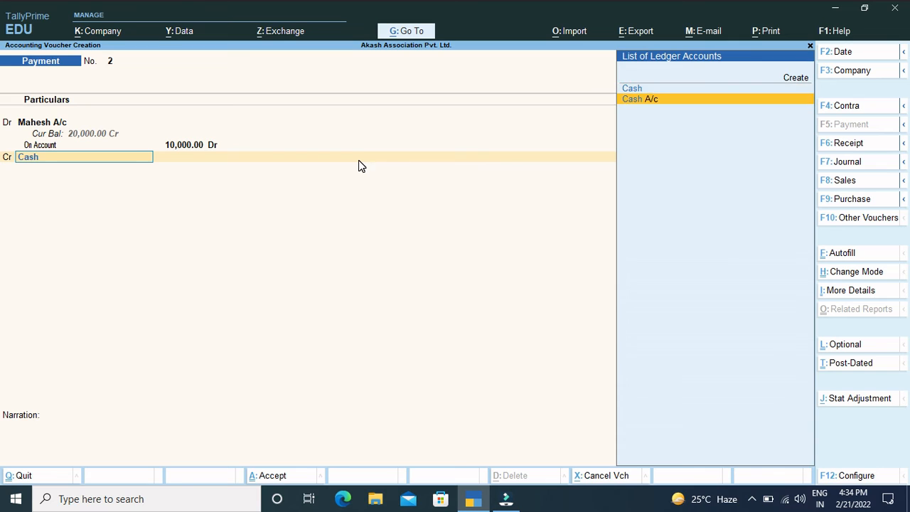
pyautogui.press('Return')
pyautogui.press('Return')
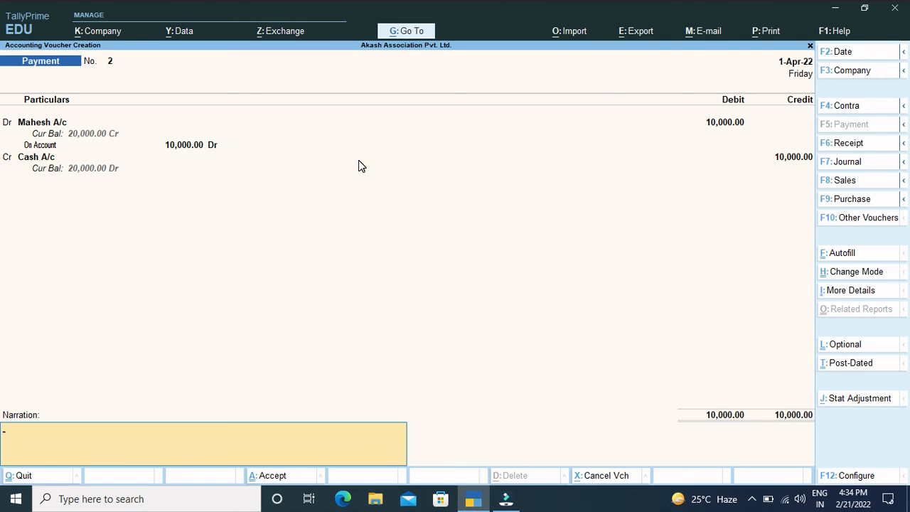
# Step: Add a narration reading "being payment to" followed by the supplier's name, and save the payment voucher
pyautogui.write('being payment to mahesh')
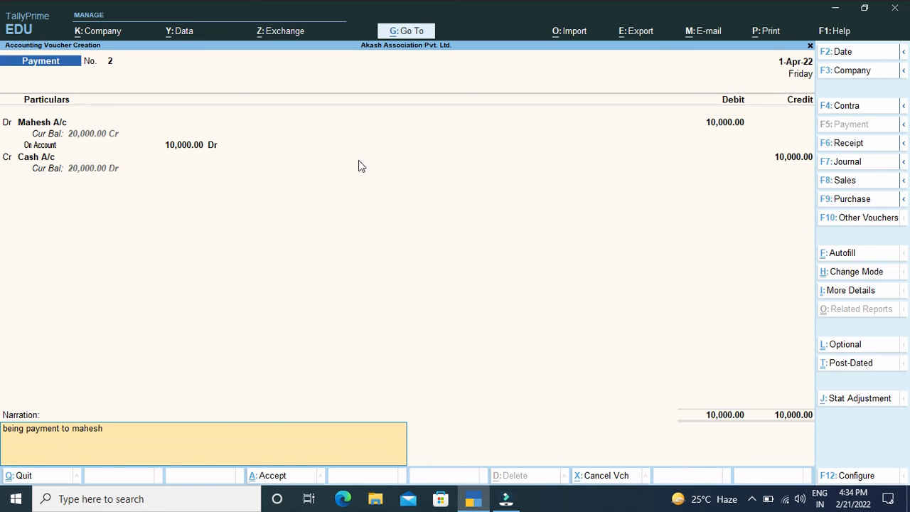
pyautogui.press('Return')
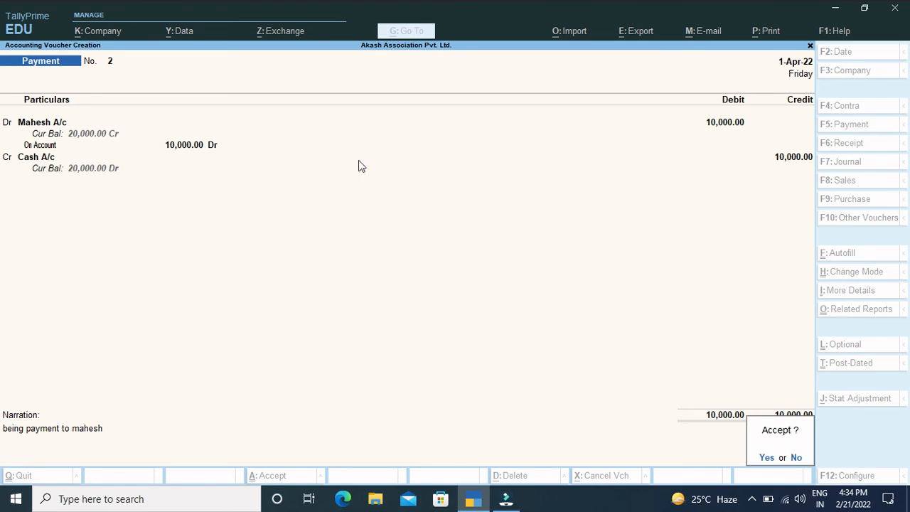
pyautogui.press('Return')
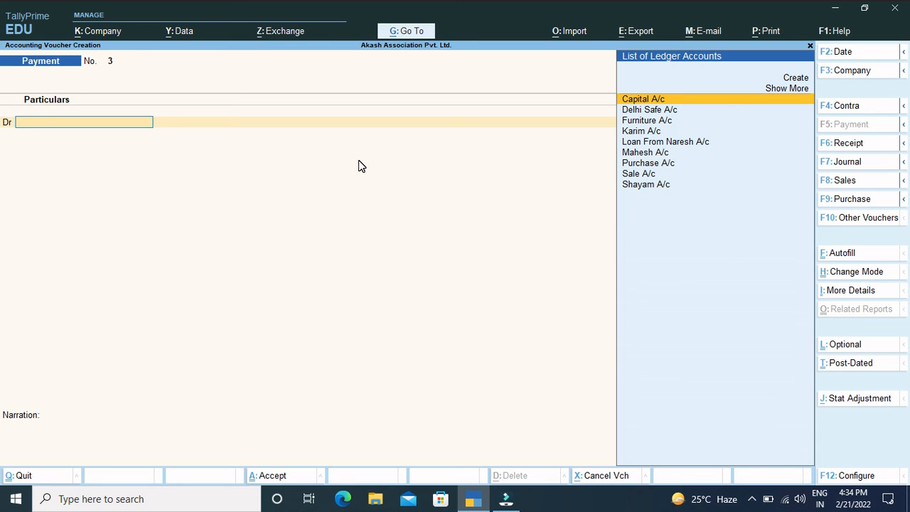
# Step: Start a contra voucher and create a ledger named Hdfc Bank A/c under the Bank Accounts group for its credit line
pyautogui.click(846, 185)
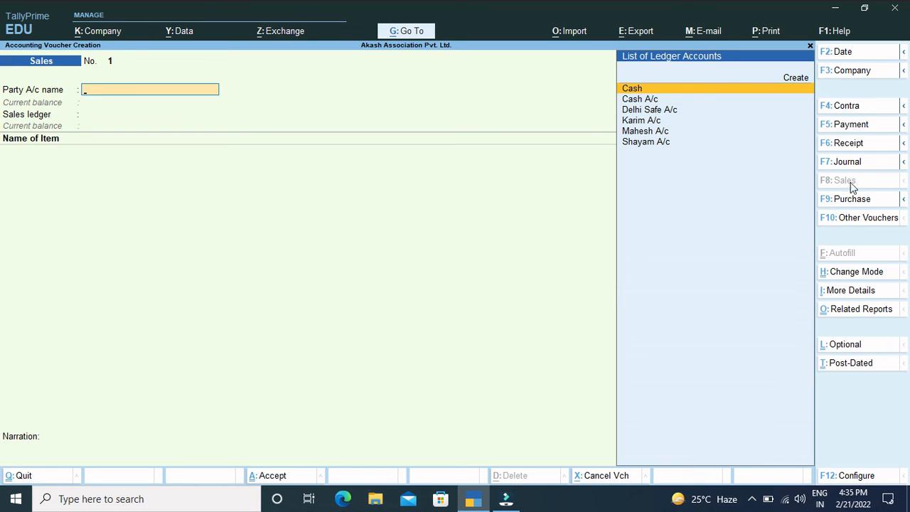
pyautogui.click(849, 108)
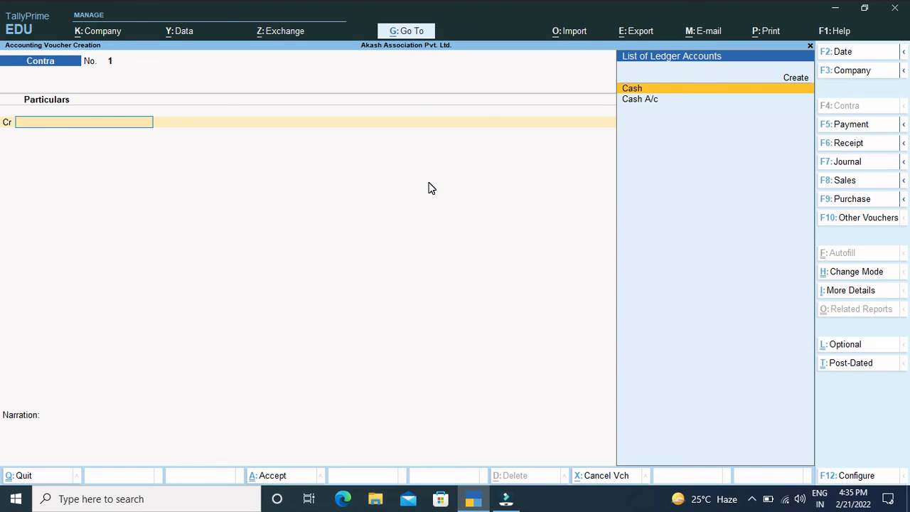
pyautogui.hotkey('alt', 'c')
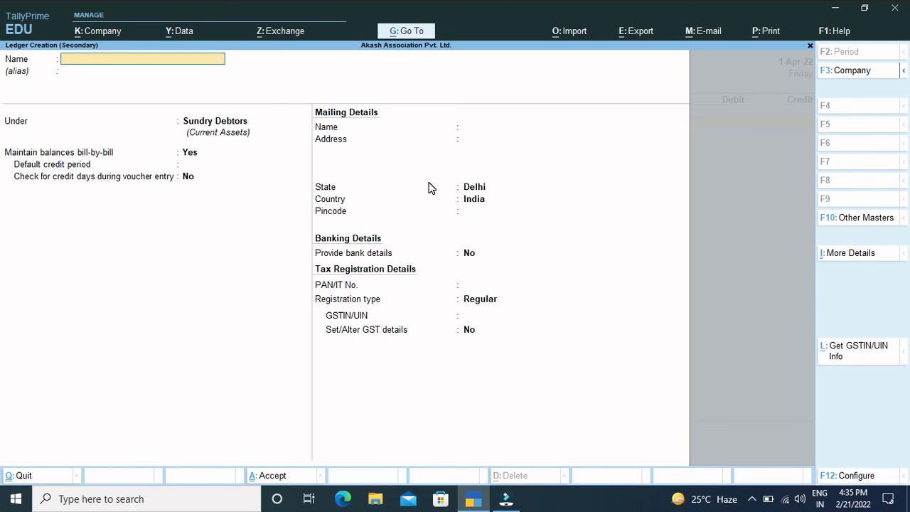
pyautogui.write('Ban')
pyautogui.press('BackSpace')
pyautogui.press('BackSpace')
pyautogui.press('BackSpace')
pyautogui.write('Hdg')
pyautogui.press('BackSpace')
pyautogui.write('fc Bank a/c')
pyautogui.press('Return')
pyautogui.press('Return')
pyautogui.write('Bank')
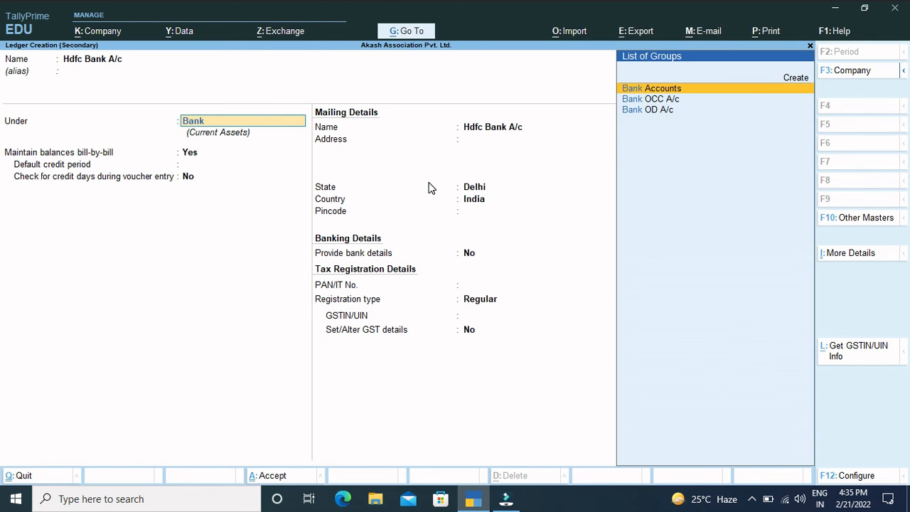
pyautogui.press('Return')
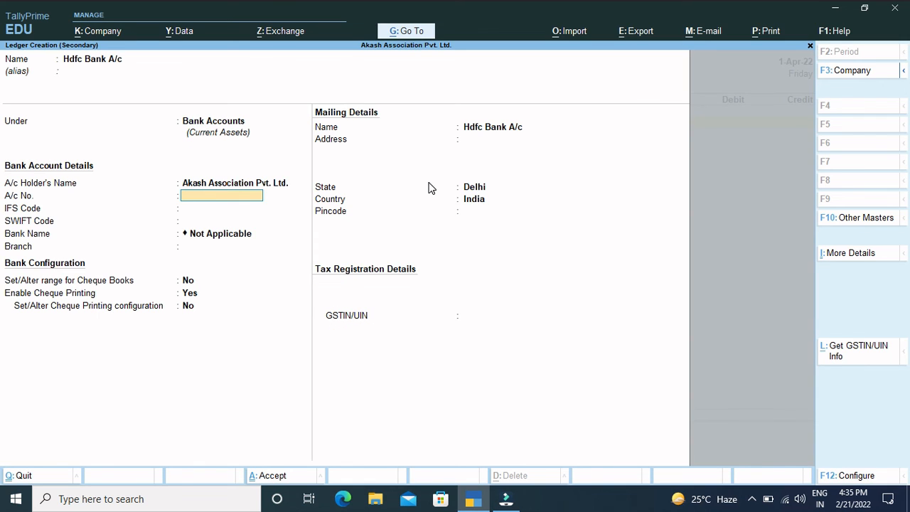
pyautogui.hotkey('ctrl', 'a')
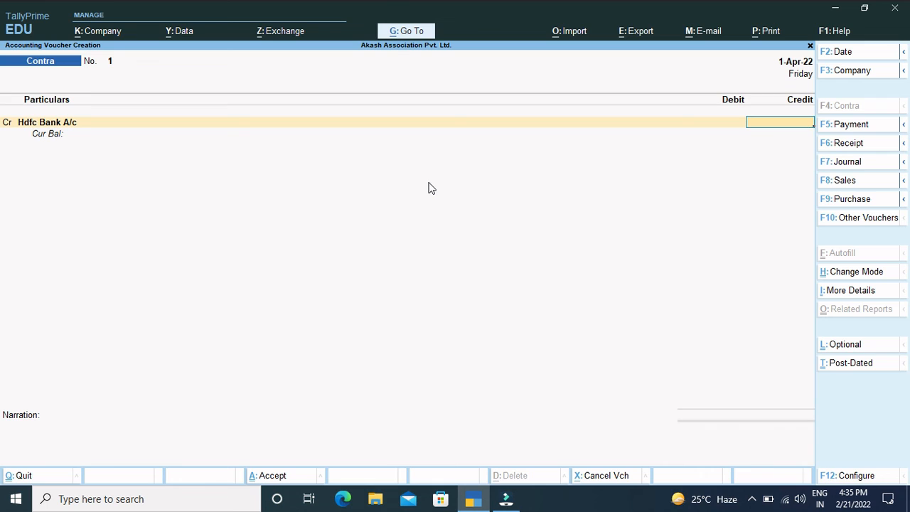
# Step: Credit Hdfc Bank A/c with 10,000 and allocate it as a Cheque transaction with the cheque range Not Applicable
pyautogui.write('10000')
pyautogui.press('Return')
pyautogui.press('Return')
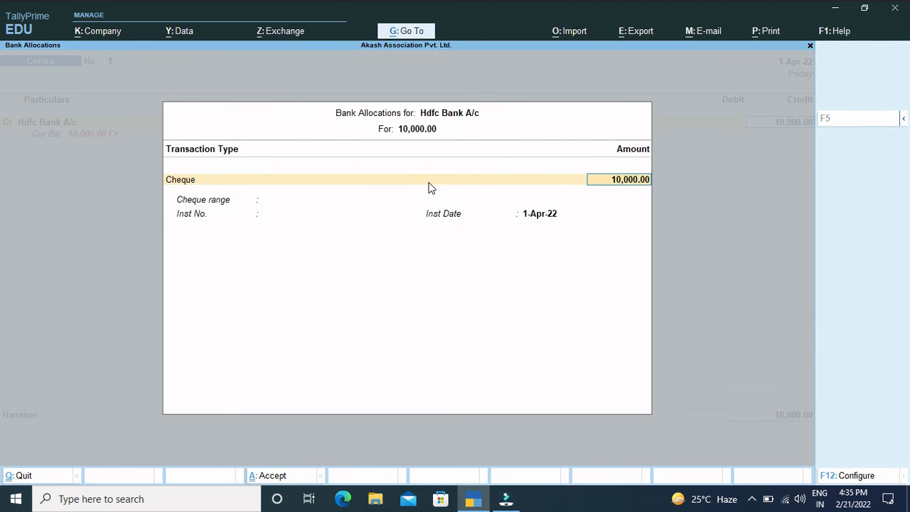
pyautogui.press('Return')
pyautogui.press('Return')
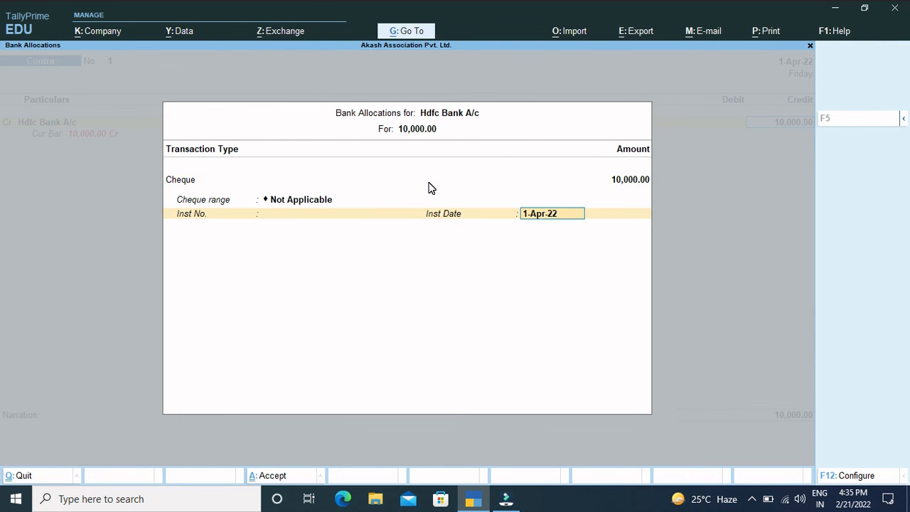
pyautogui.press('Return')
pyautogui.press('Return')
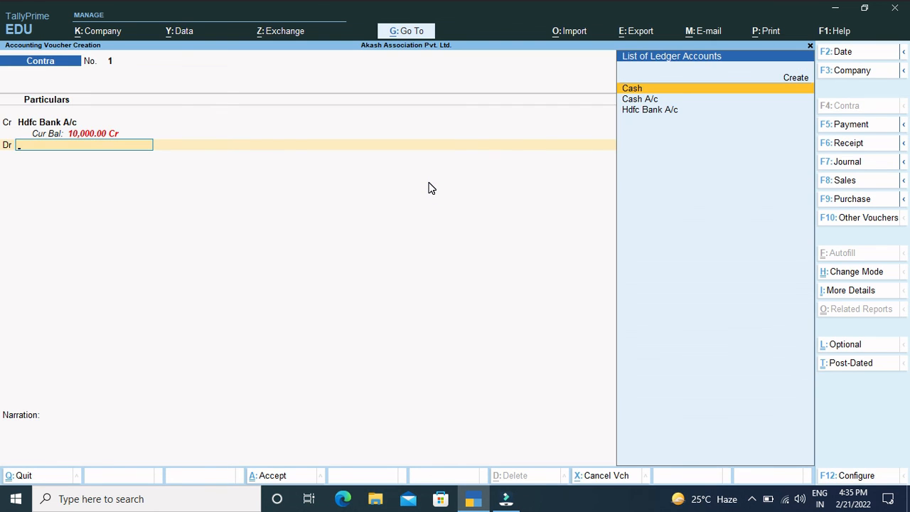
# Step: Debit Cash A/c with 10,000 in the contra voucher
pyautogui.write('Ca')
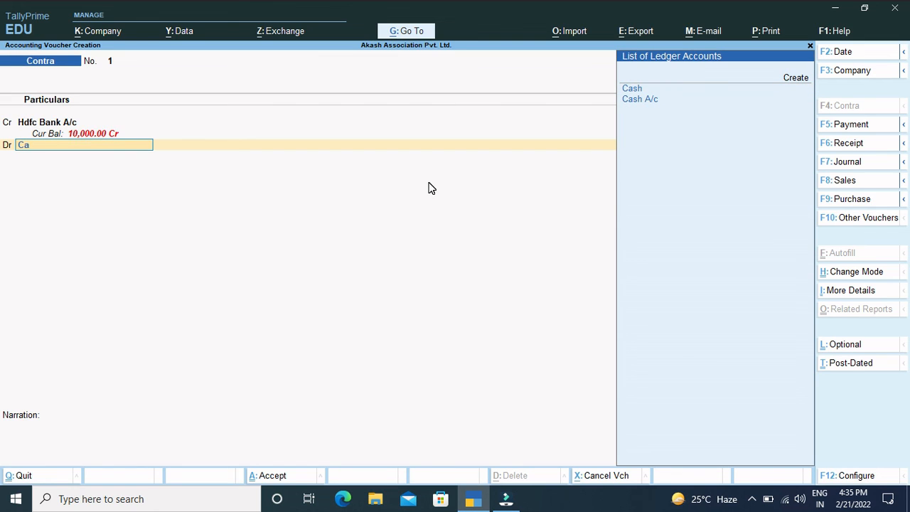
pyautogui.press('Down')
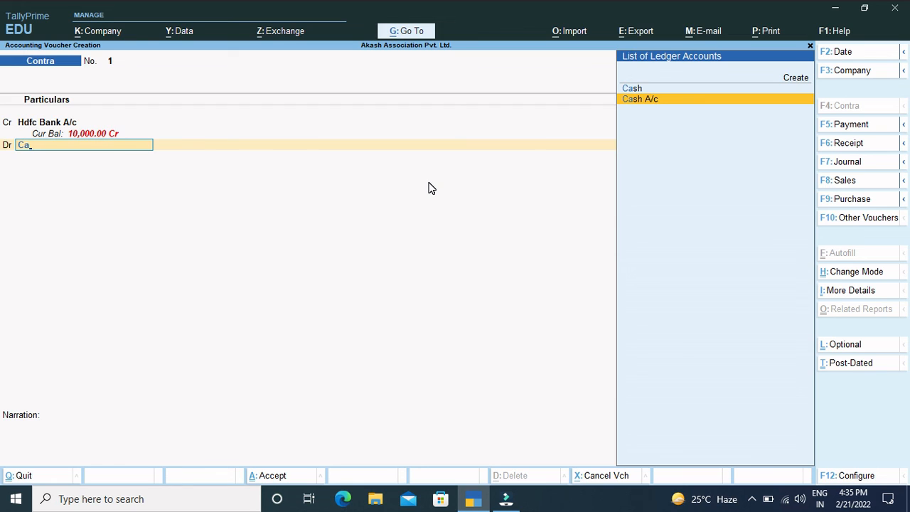
pyautogui.press('Return')
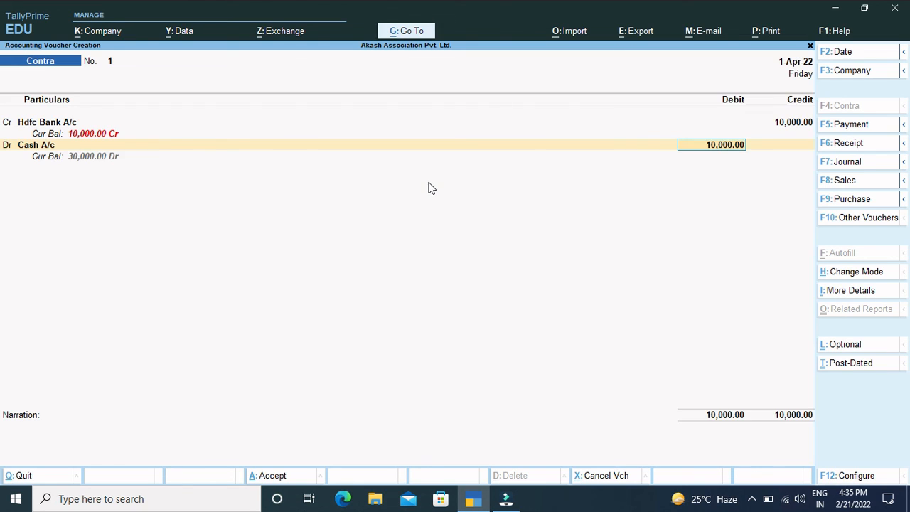
pyautogui.press('Return')
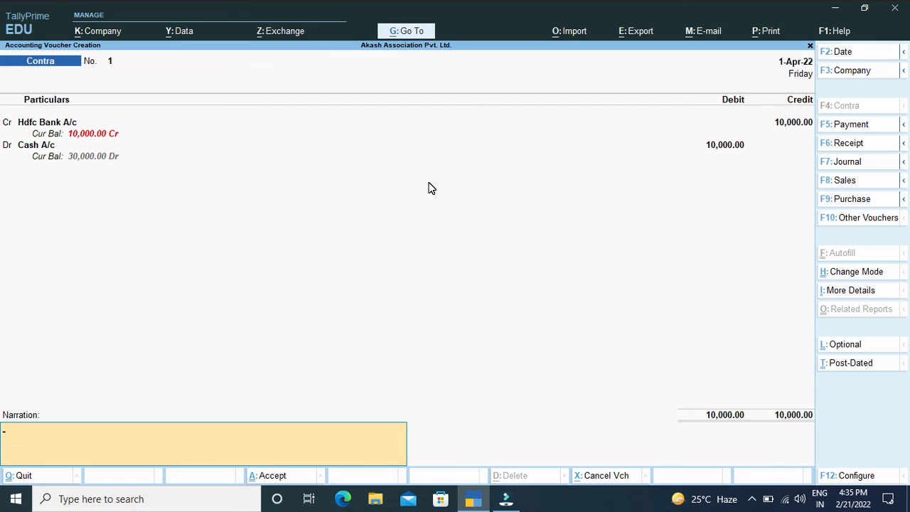
# Step: Add the narration "being cash deposit to bank" and save the contra voucher
pyautogui.write('being cash deposit to bank')
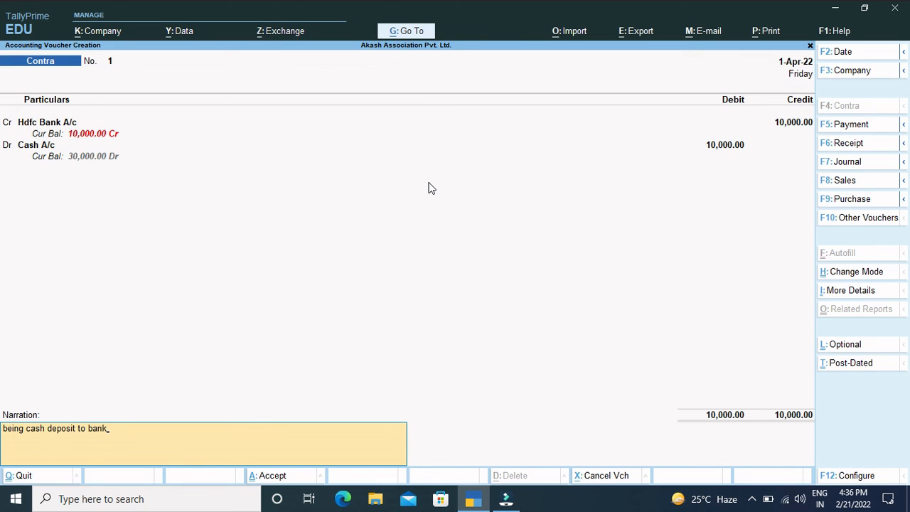
pyautogui.press('Return')
pyautogui.press('Return')
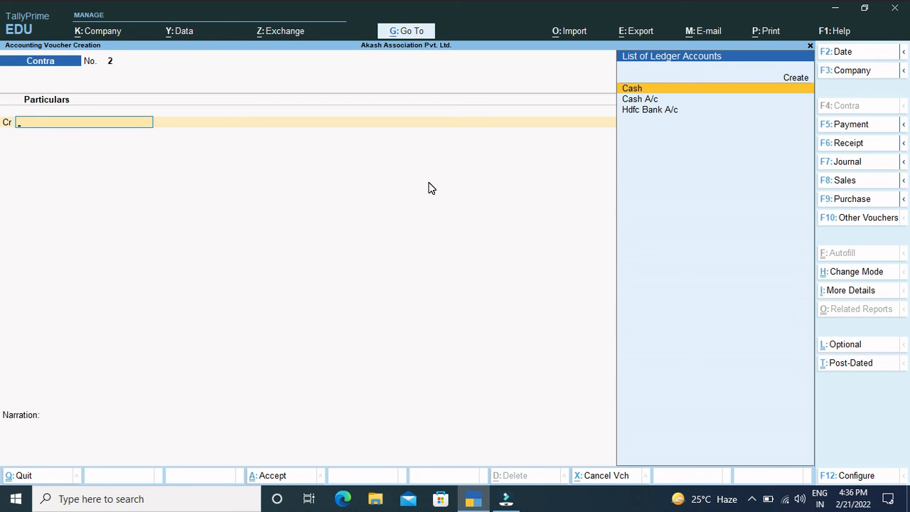
# Step: Leave voucher entry, review the recorded vouchers in the Day Book, and switch the report to its detailed view
pyautogui.press('Escape')
pyautogui.press('y')
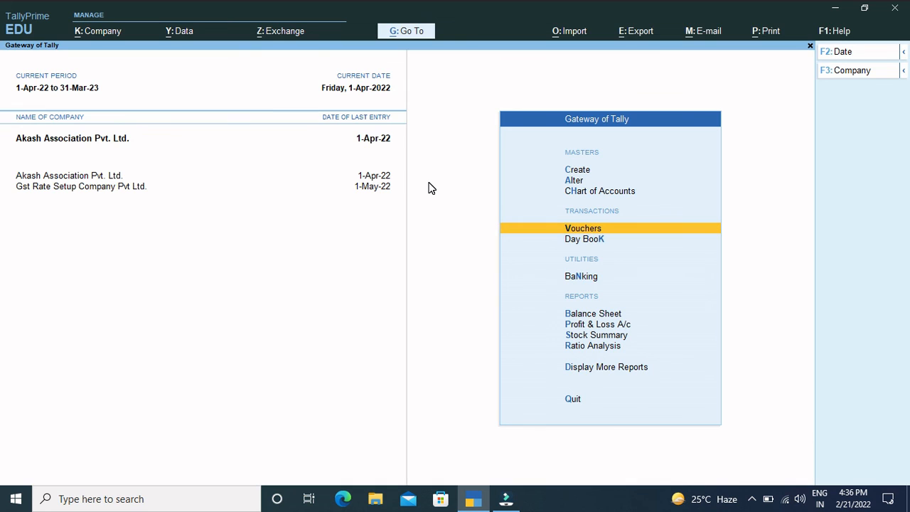
pyautogui.click(589, 243)
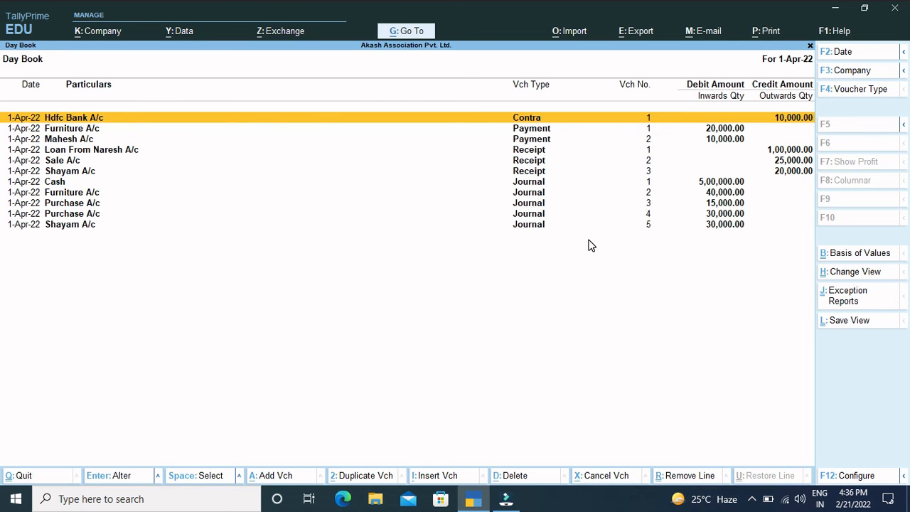
pyautogui.press('Down')
pyautogui.press('Down')
pyautogui.press('Down')
pyautogui.press('Down')
pyautogui.press('Down')
pyautogui.press('Up')
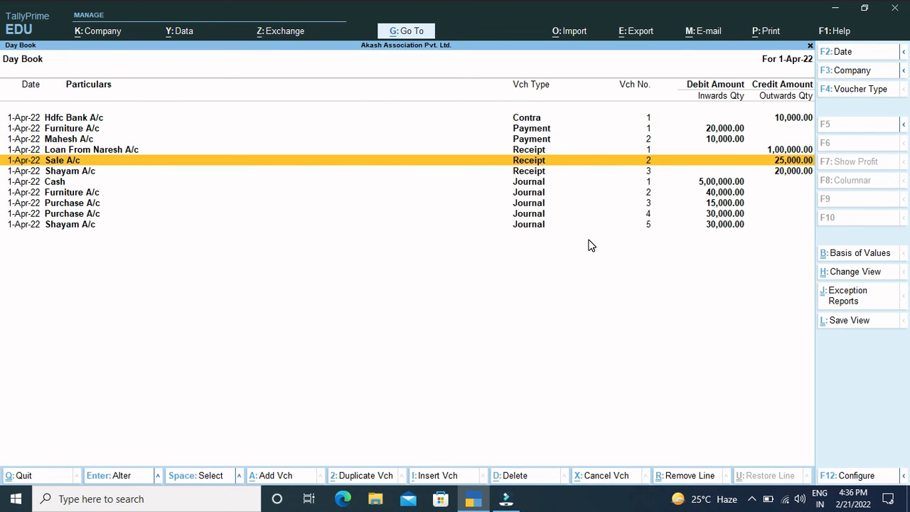
pyautogui.press('Up')
pyautogui.press('Up')
pyautogui.press('Up')
pyautogui.press('Up')
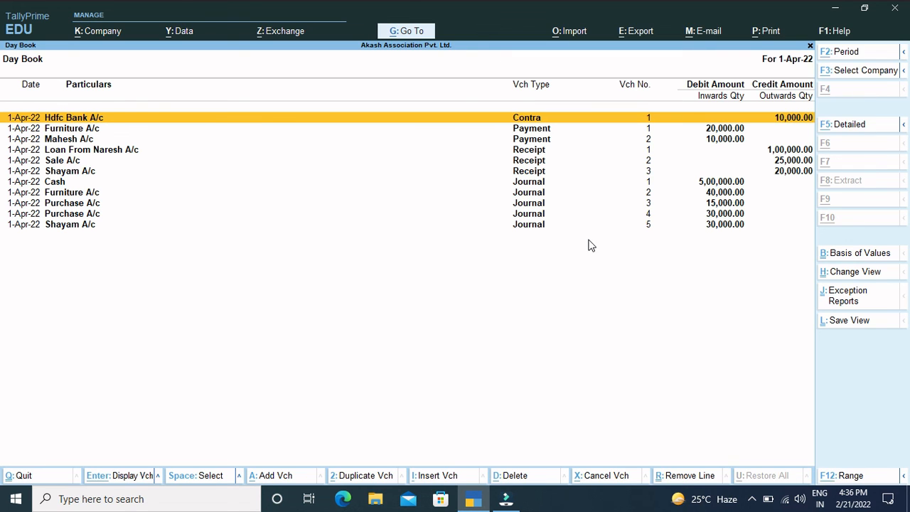
pyautogui.hotkey('alt', 'F1')
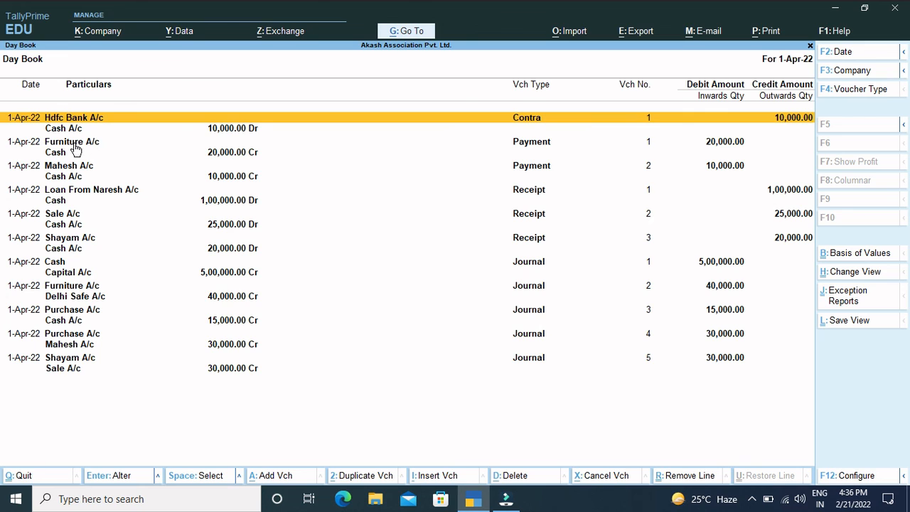
# Step: Open the Furniture A/c payment voucher from the Day Book, review its entries and narration, and return to the Gateway of Tally
pyautogui.click(226, 155)
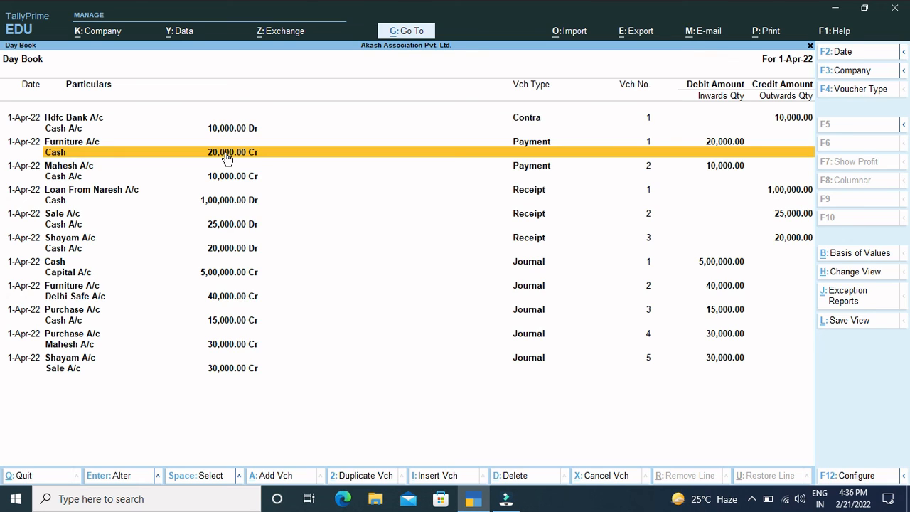
pyautogui.click(71, 129)
pyautogui.click(76, 144)
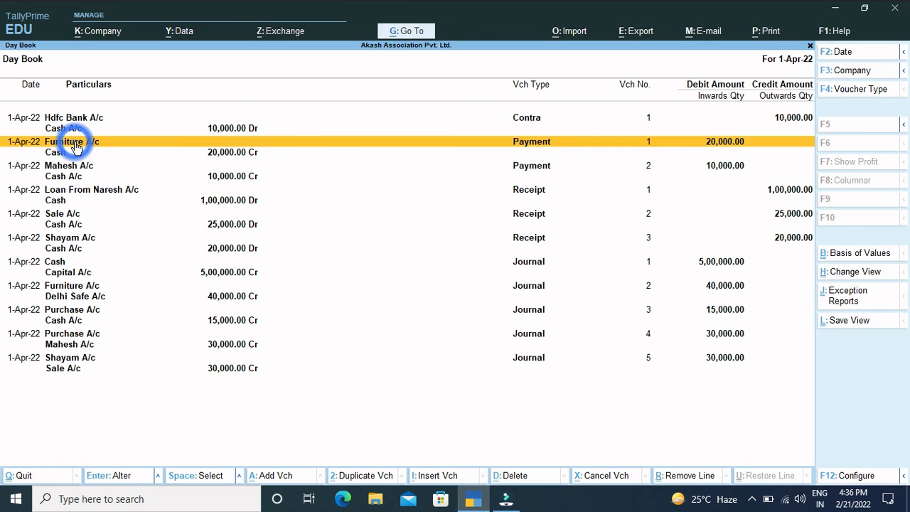
pyautogui.click(75, 144)
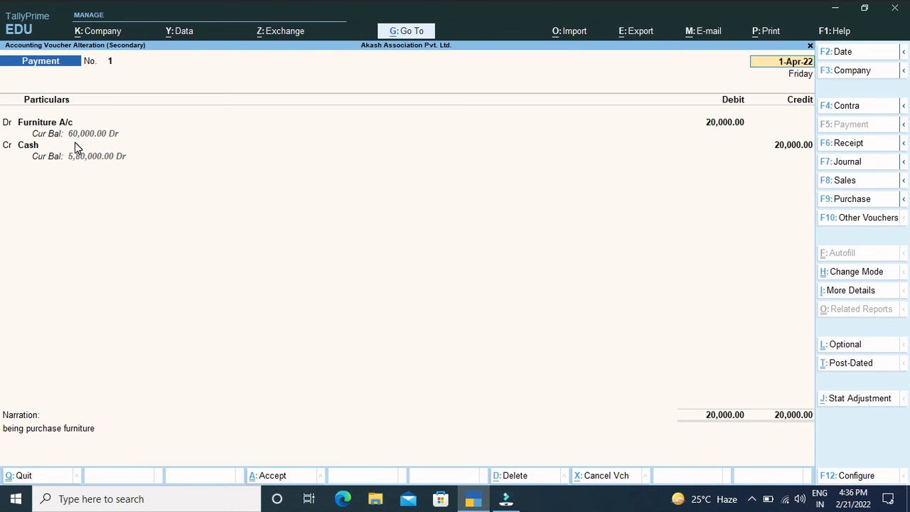
pyautogui.press('Return')
pyautogui.press('Return')
pyautogui.press('Return')
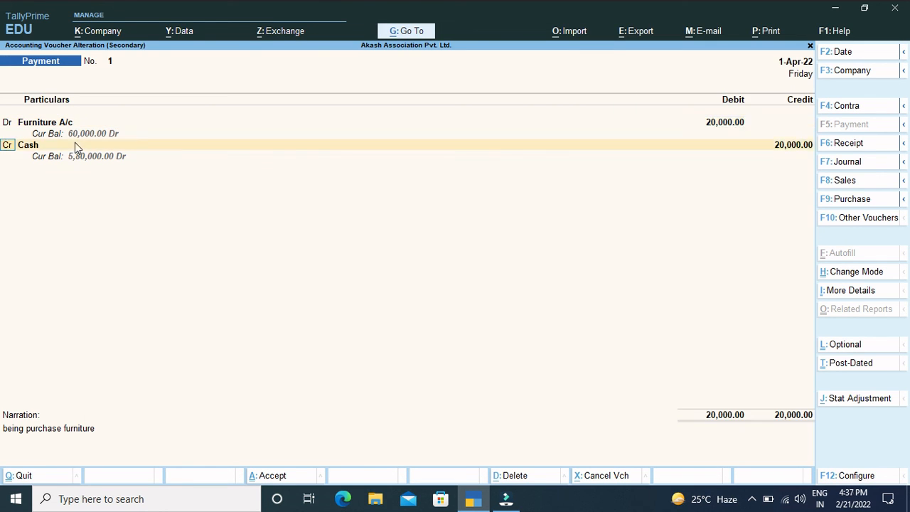
pyautogui.press('Return')
pyautogui.press('Return')
pyautogui.press('Return')
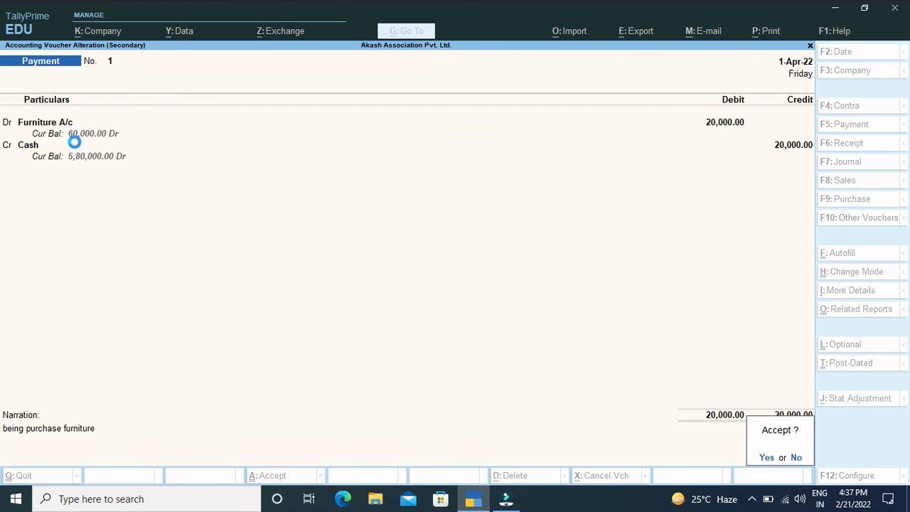
pyautogui.press('Return')
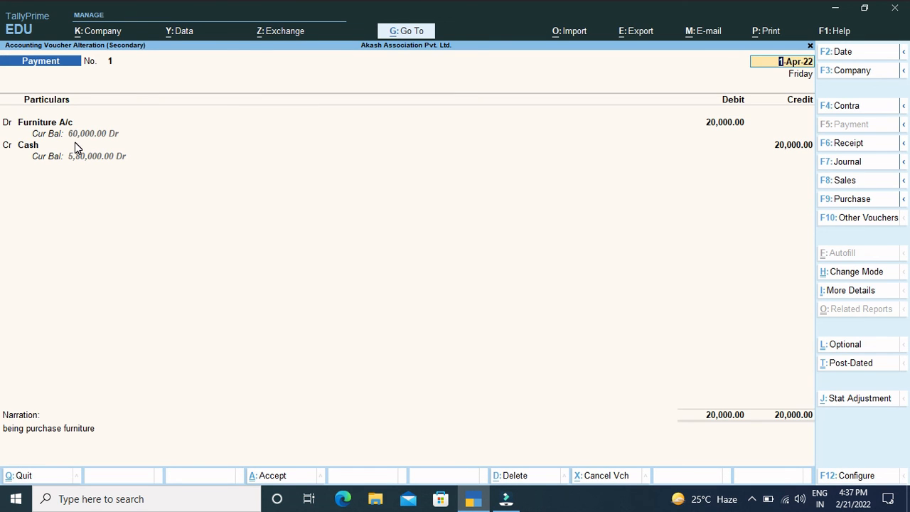
pyautogui.press('BackSpace')
pyautogui.press('Escape')
pyautogui.press('y')
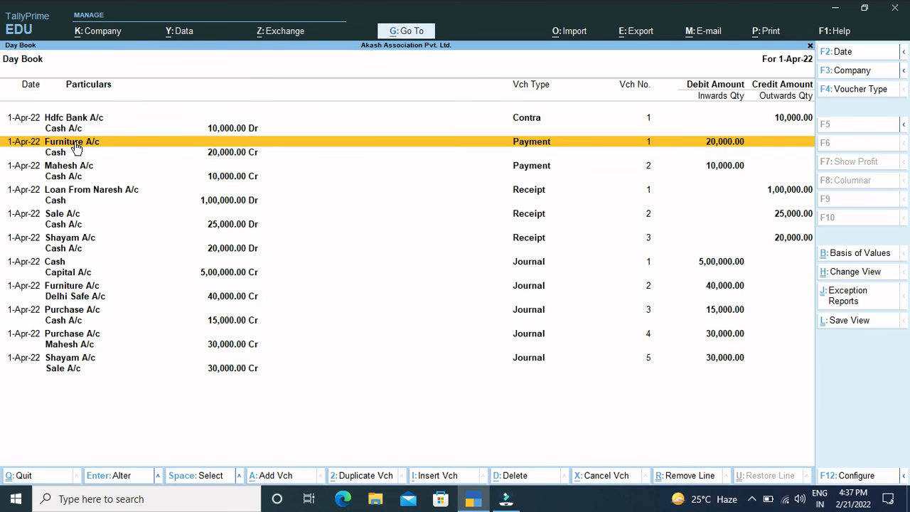
pyautogui.press('Escape')
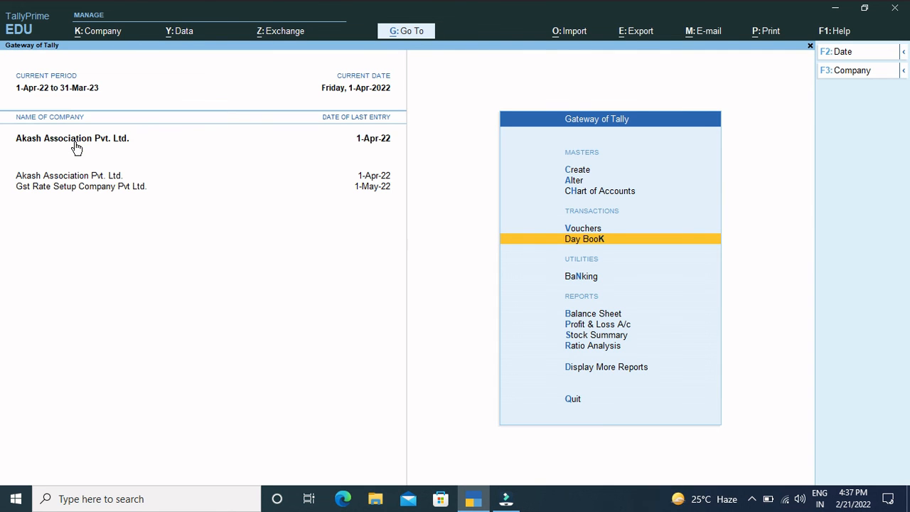